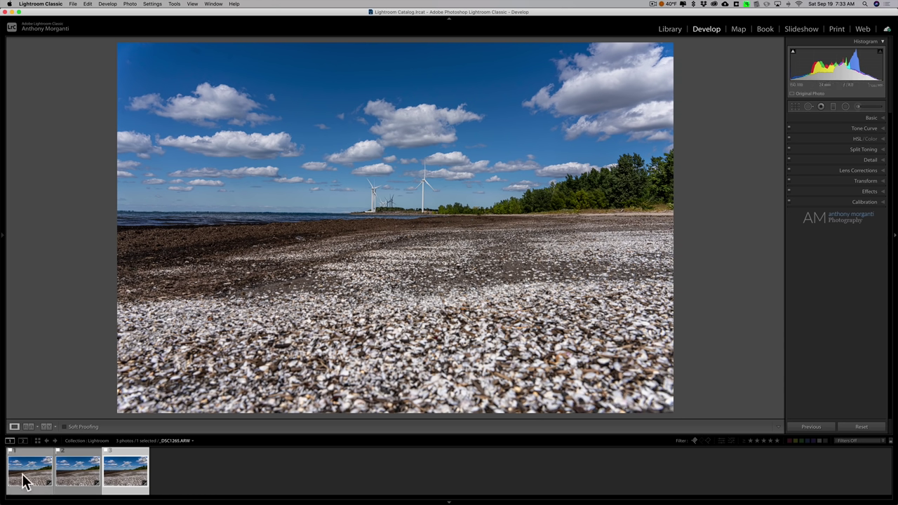
# Step: View the three beach photos one after another to compare where each one is in focus
pyautogui.click(25, 481)
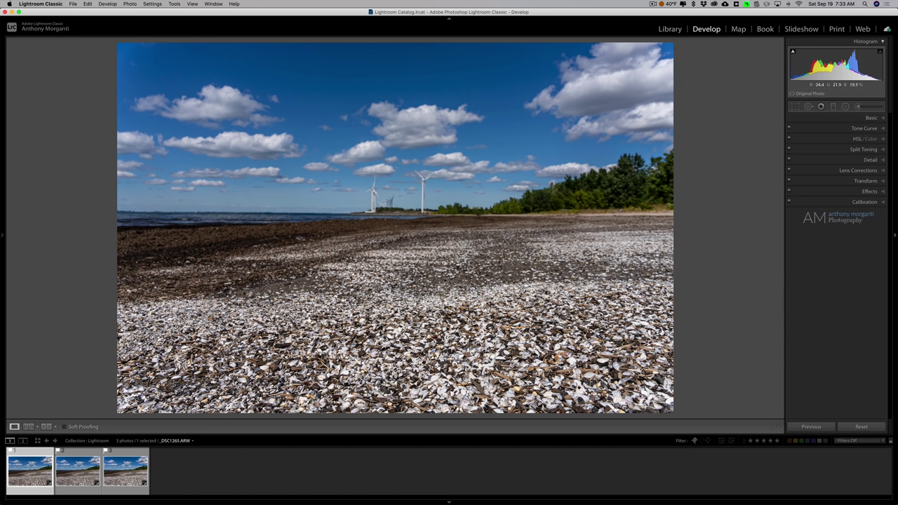
pyautogui.click(81, 465)
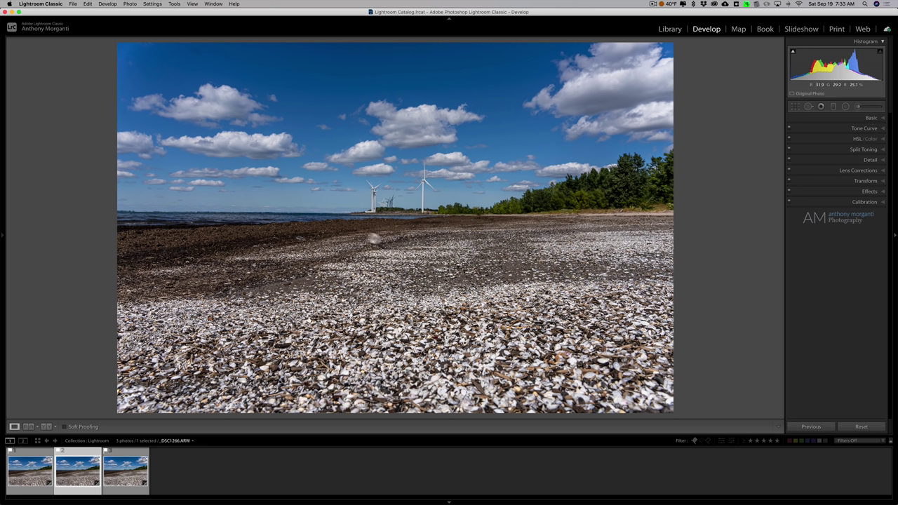
pyautogui.click(25, 479)
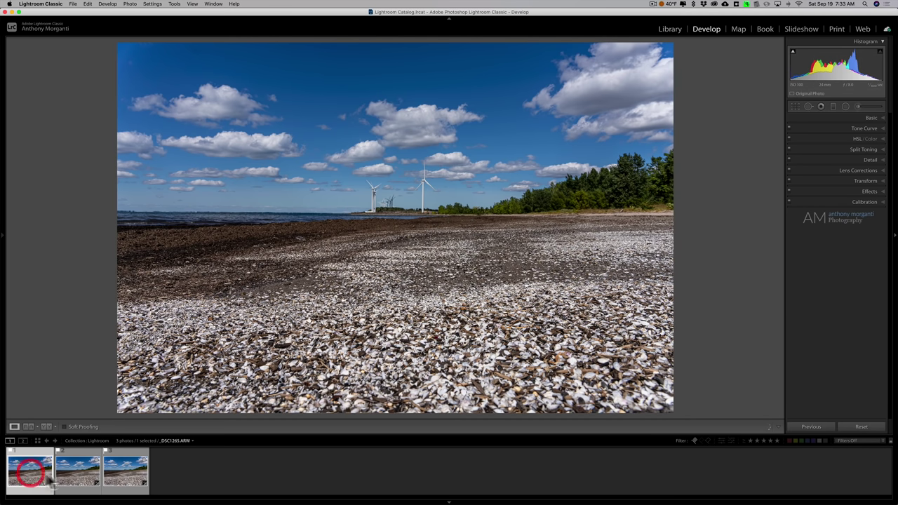
pyautogui.click(91, 477)
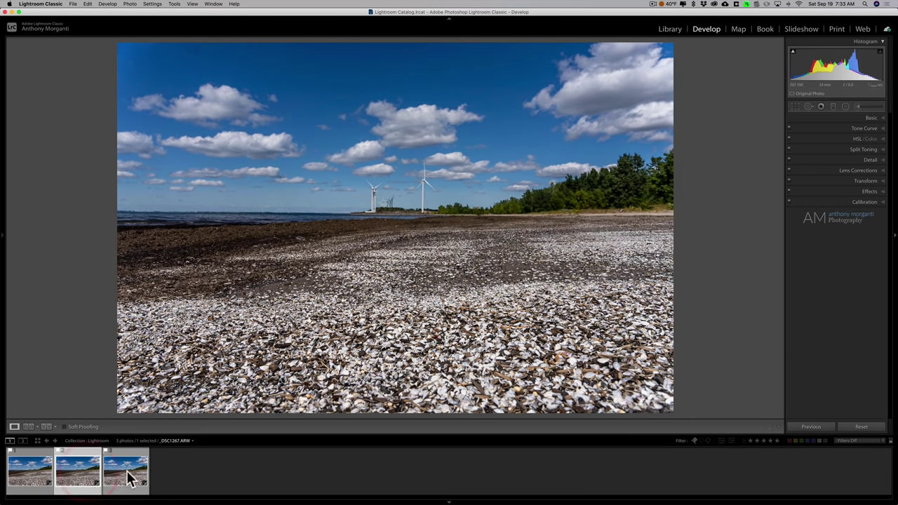
pyautogui.click(127, 473)
# Step: Select all three beach photos and open them as layers in one Photoshop document
pyautogui.click(30, 477)
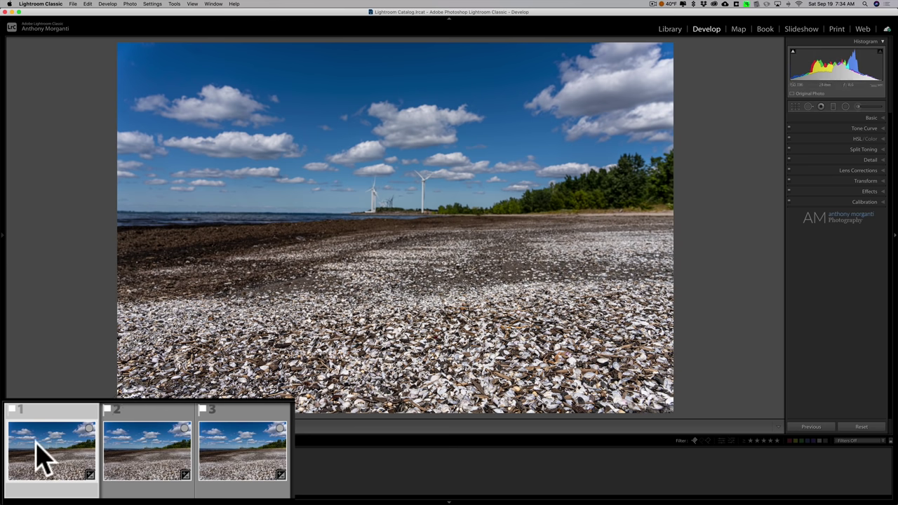
pyautogui.keyDown('shift'); pyautogui.click(271, 459); pyautogui.keyUp('shift')
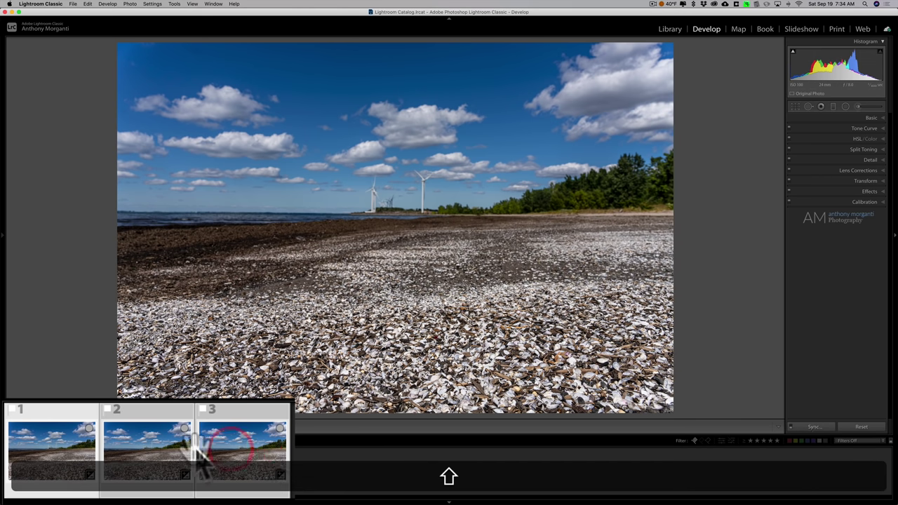
pyautogui.rightClick(423, 135)
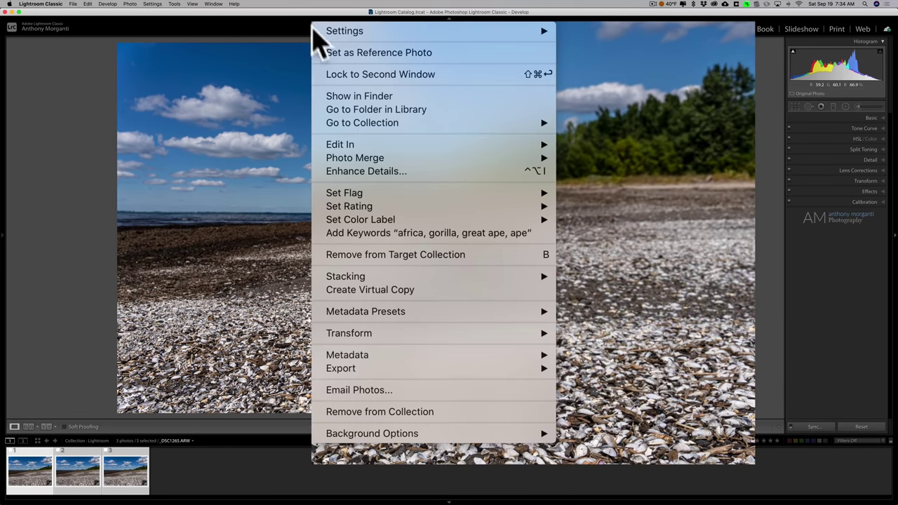
pyautogui.moveTo(399, 147)
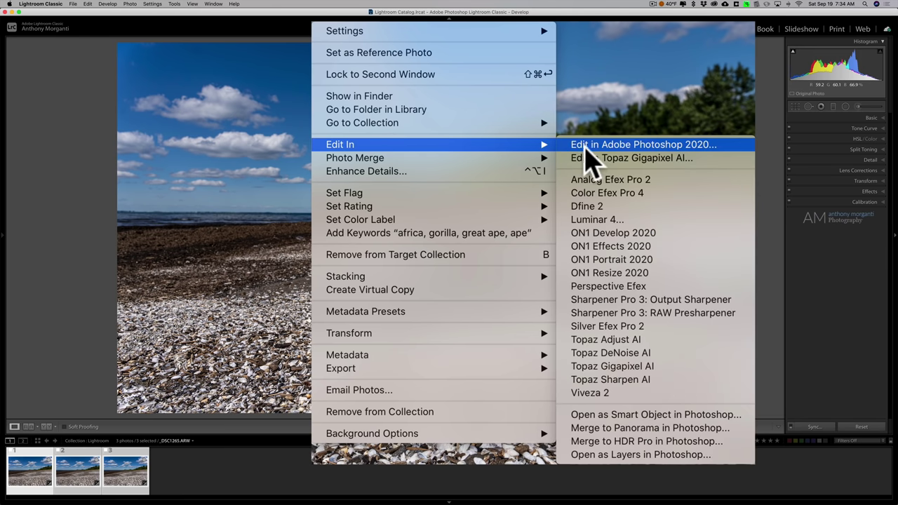
pyautogui.click(688, 455)
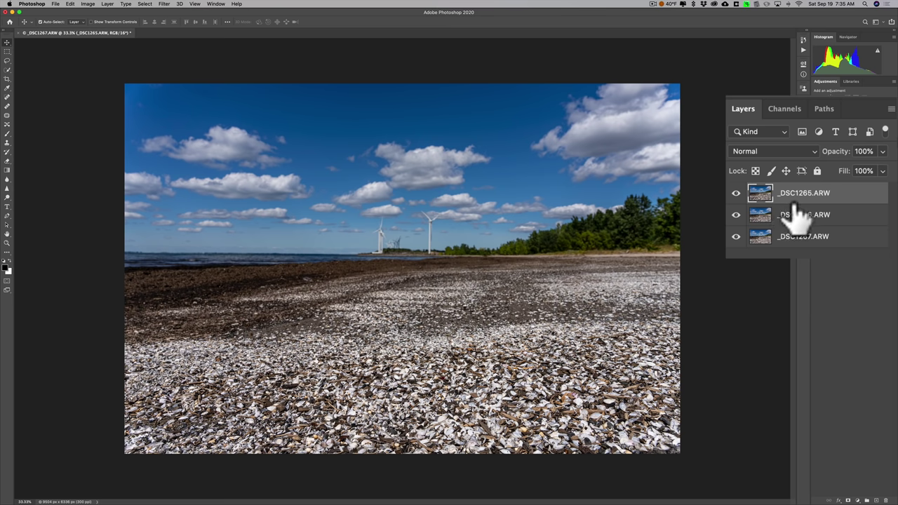
# Step: Select the layers _DSC1265.ARW through _DSC1267.ARW and auto-align them with the Auto projection
pyautogui.click(839, 217)
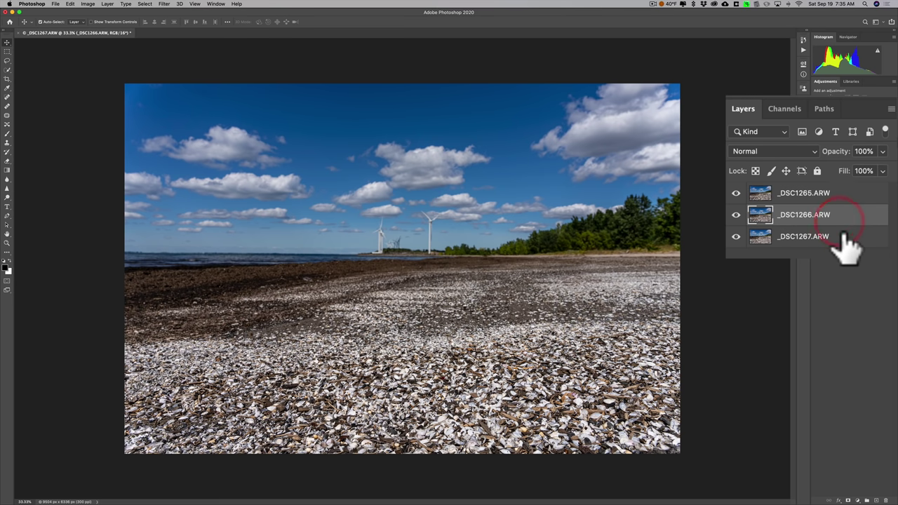
pyautogui.click(841, 195)
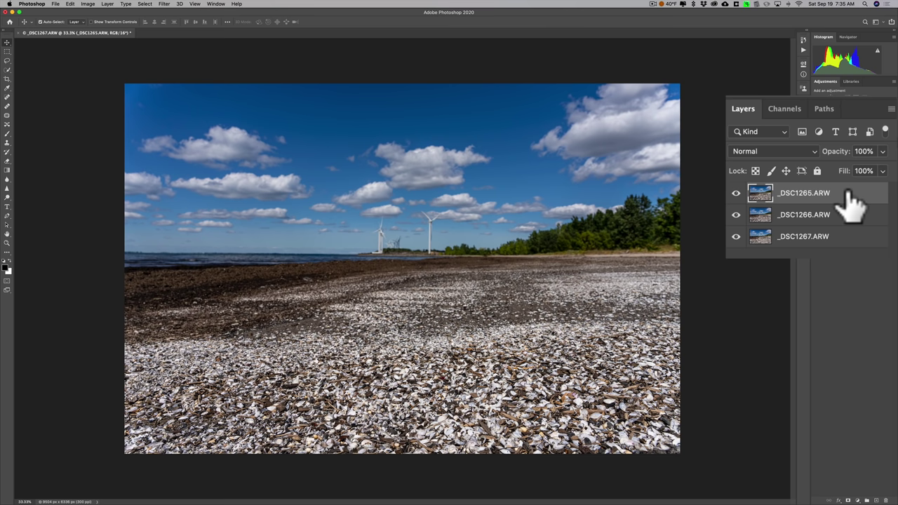
pyautogui.keyDown('shift'); pyautogui.click(842, 235); pyautogui.keyUp('shift')
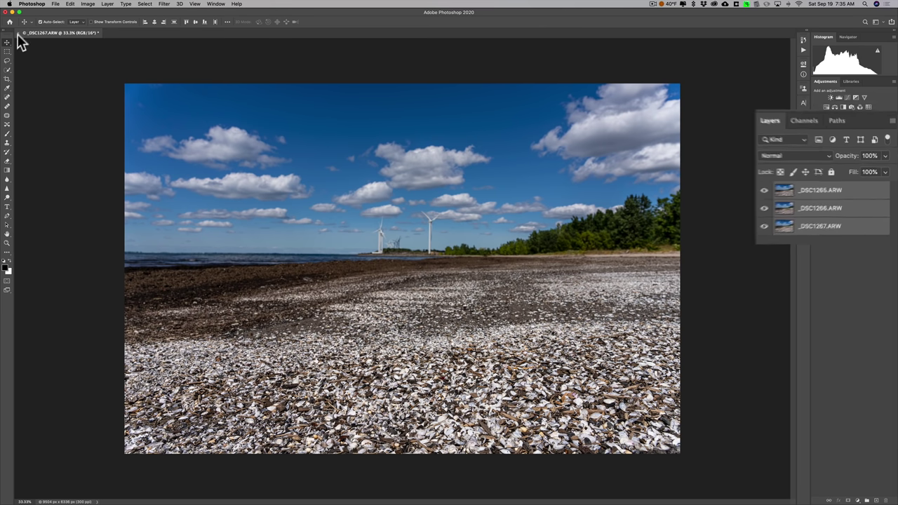
pyautogui.click(76, 6)
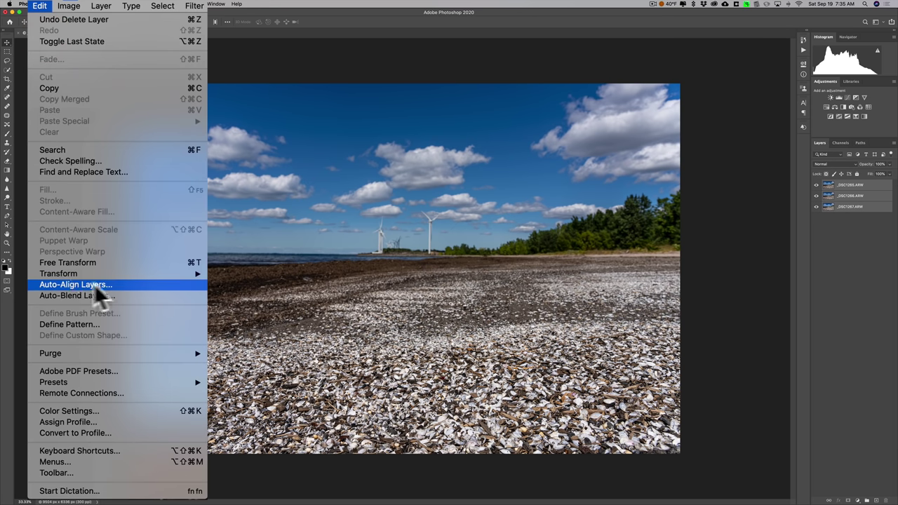
pyautogui.click(98, 285)
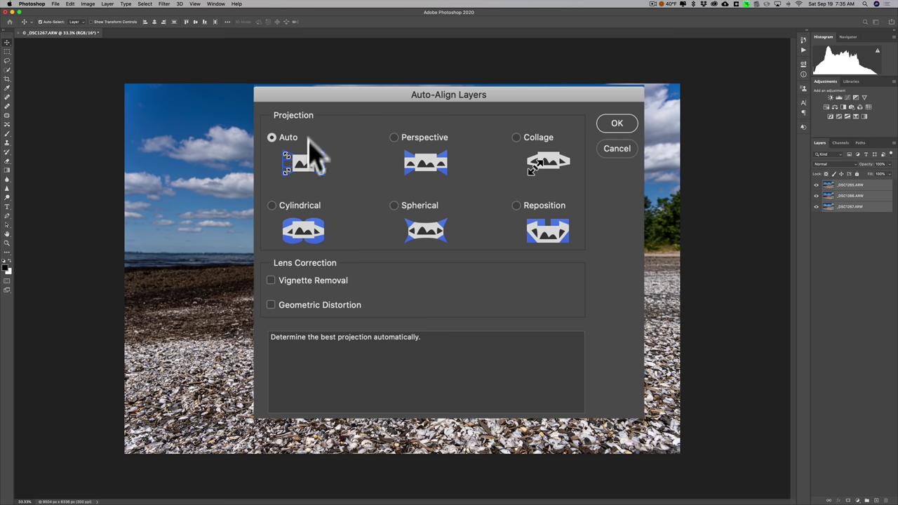
pyautogui.click(617, 125)
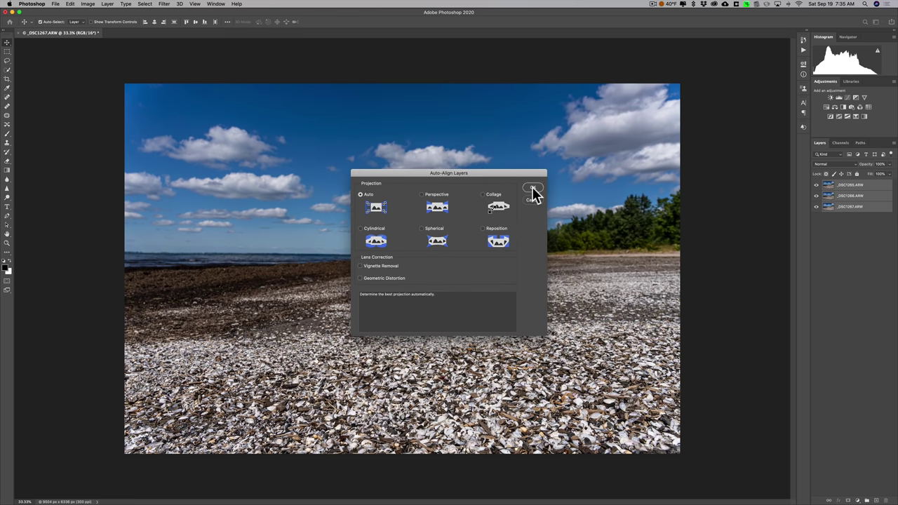
pyautogui.click(532, 186)
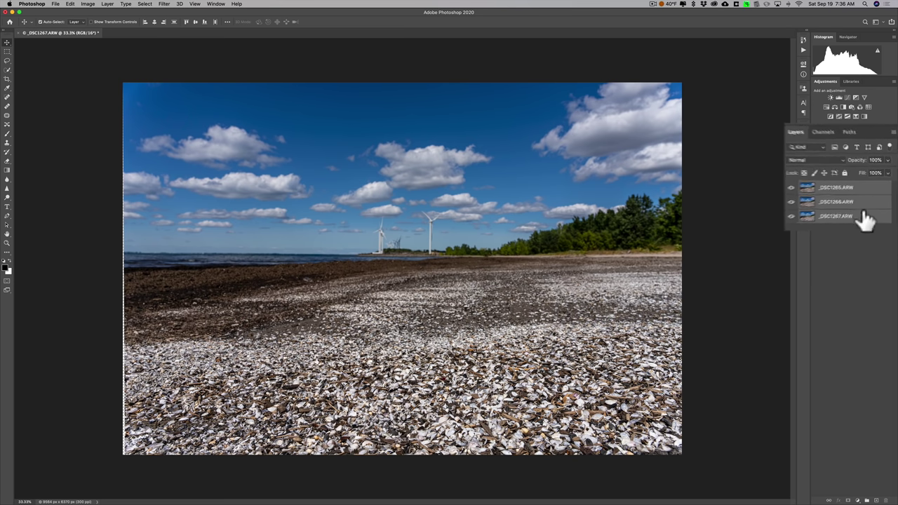
# Step: Auto-blend the three aligned layers with the Stack Images method and Seamless Tones and Colors enabled
pyautogui.click(71, 4)
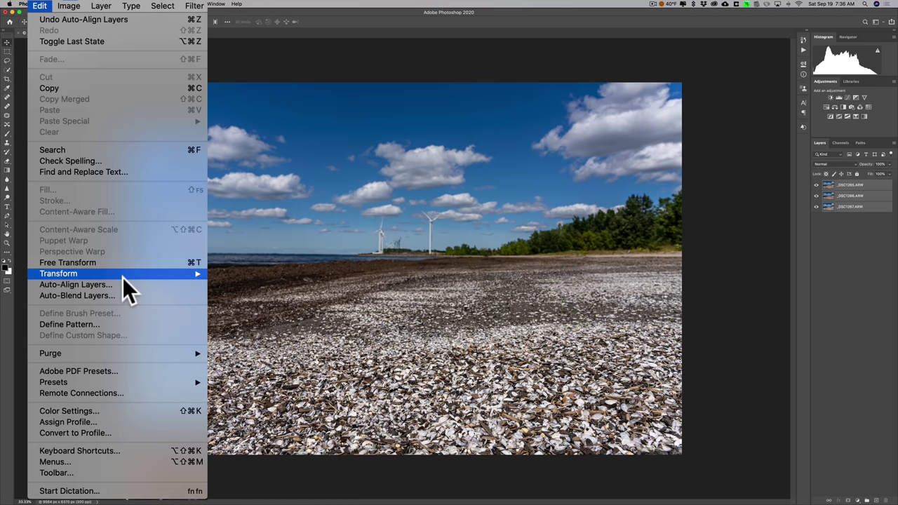
pyautogui.click(118, 292)
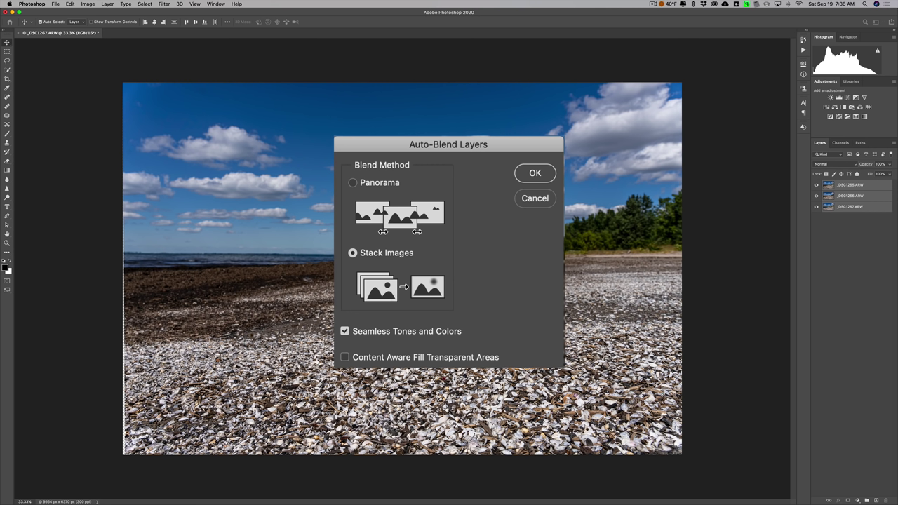
pyautogui.click(533, 173)
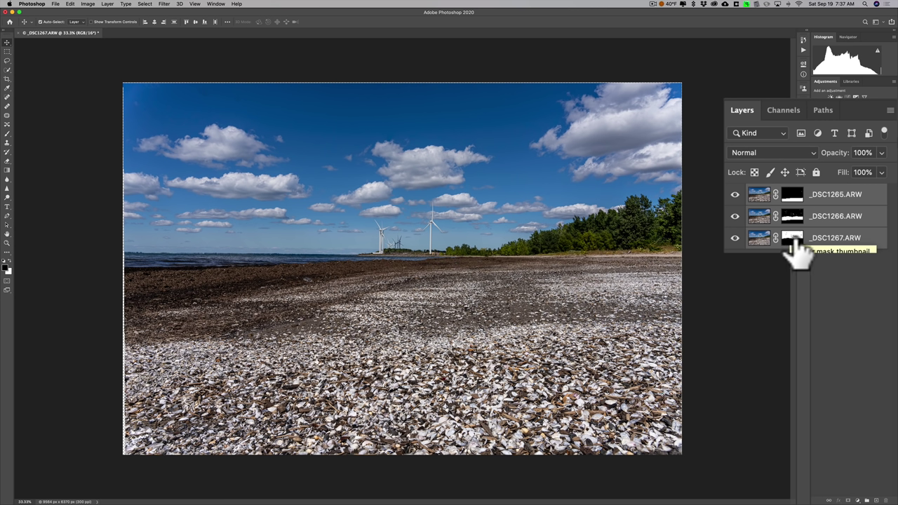
pyautogui.click(795, 240)
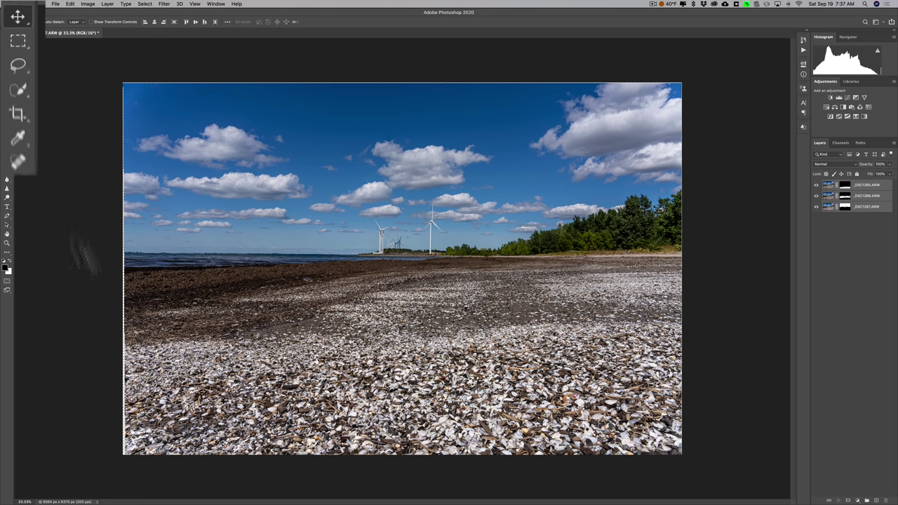
# Step: Crop the blended image slightly inward at the original ratio to trim off the uneven edges
pyautogui.click(7, 79)
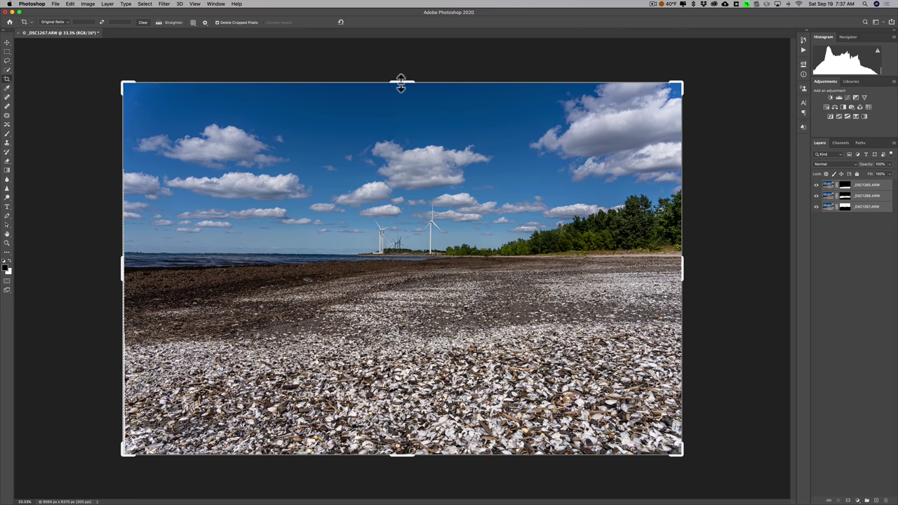
pyautogui.moveTo(400, 83); pyautogui.dragTo(400, 82)
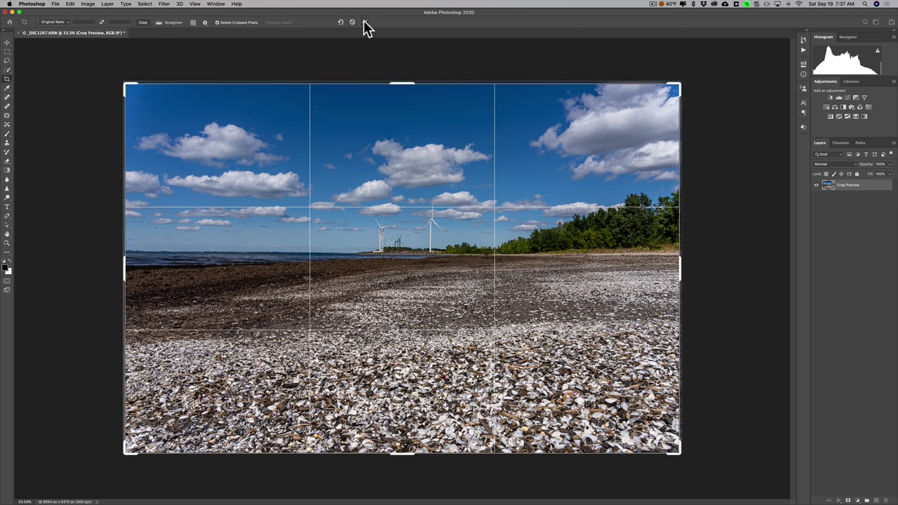
pyautogui.click(365, 22)
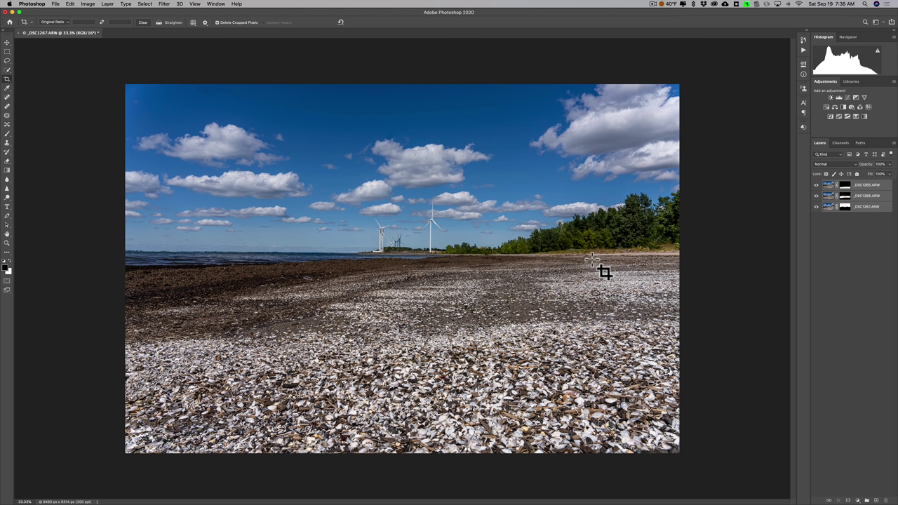
# Step: Quit Photoshop and save the changes to the blended document
pyautogui.click(40, 9)
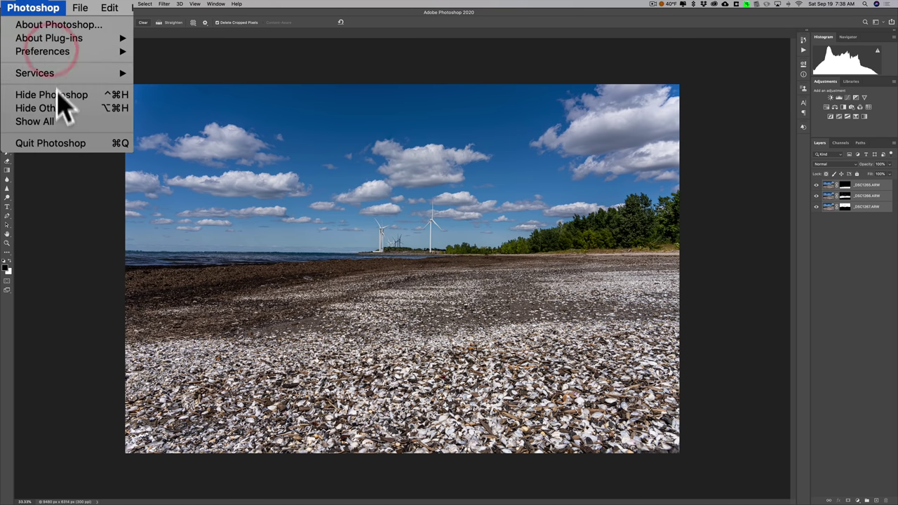
pyautogui.click(44, 107)
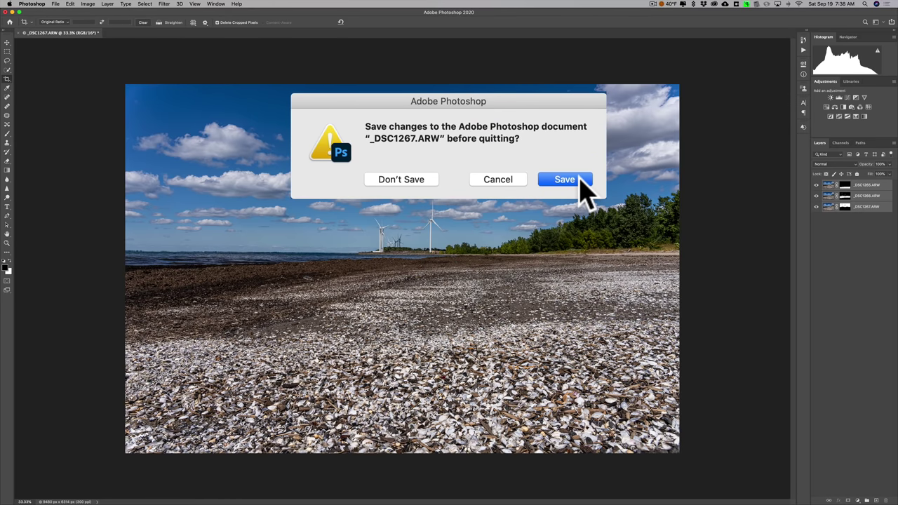
pyautogui.click(577, 180)
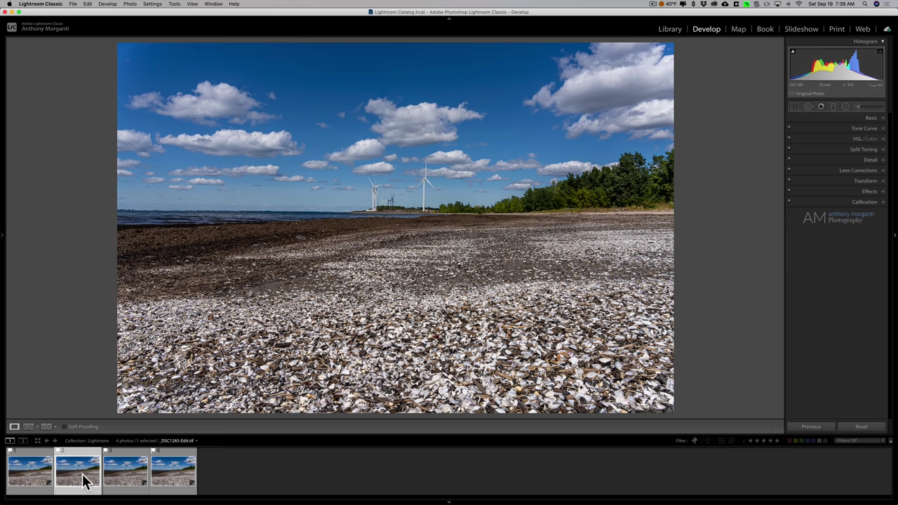
# Step: Move the blended photo _DSC1265-Edit.tif behind the three source photos in the filmstrip
pyautogui.click(29, 477)
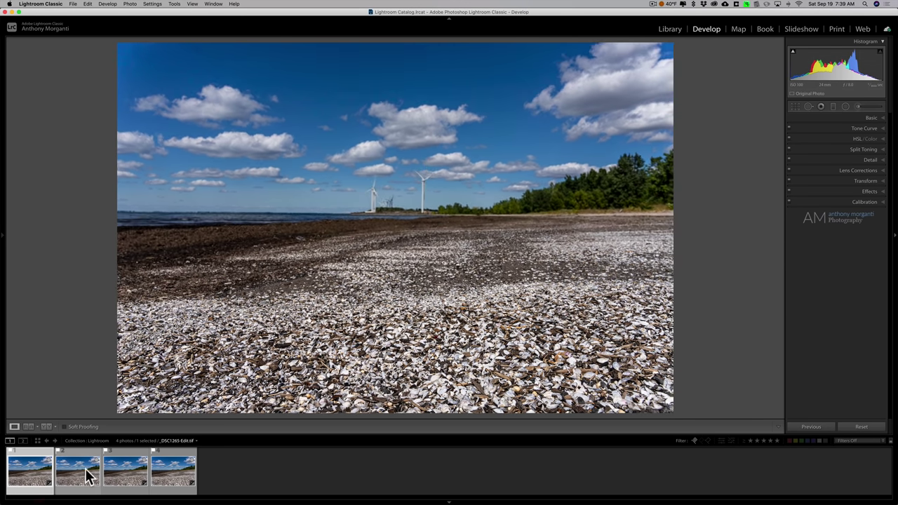
pyautogui.click(85, 474)
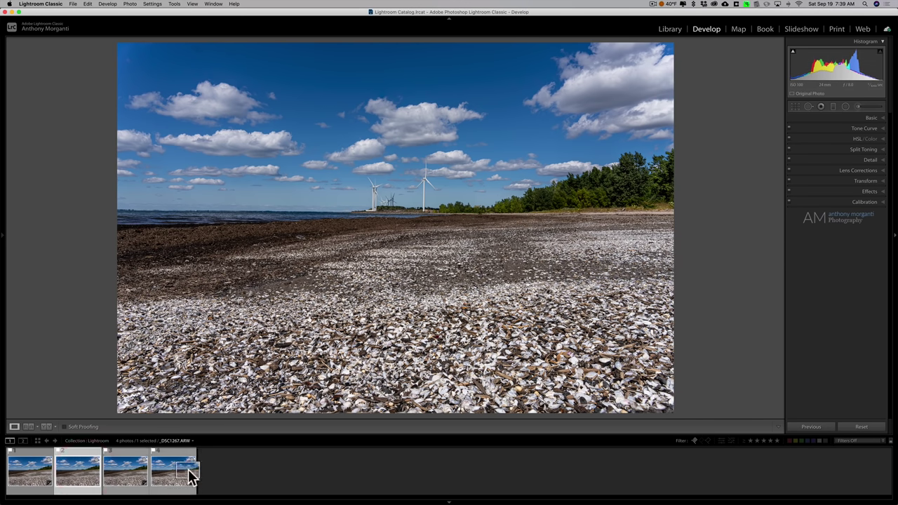
pyautogui.click(186, 474)
# Step: View the three source photos in turn and compare them with the blended photo
pyautogui.click(40, 475)
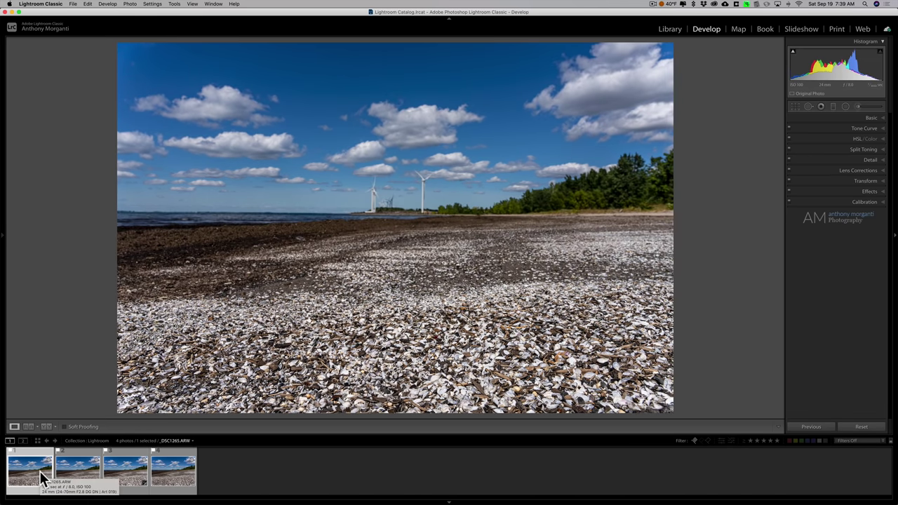
pyautogui.click(77, 475)
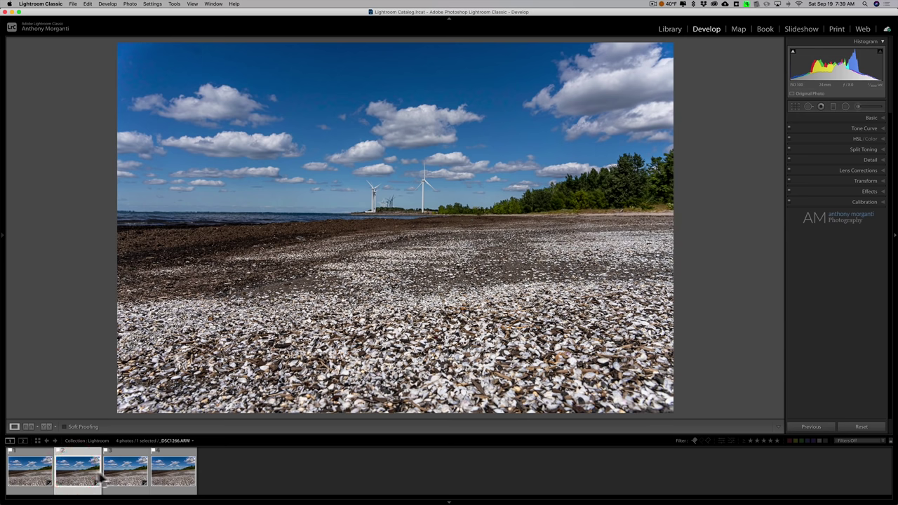
pyautogui.click(128, 476)
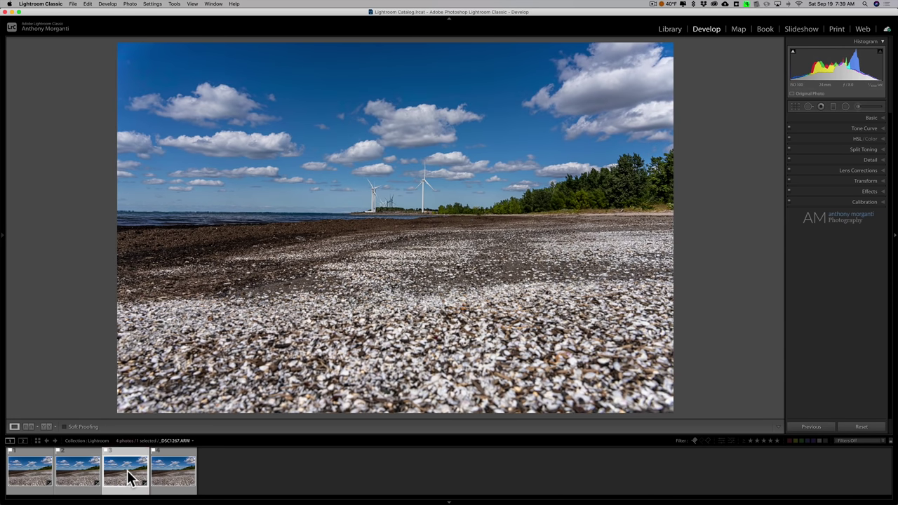
pyautogui.click(173, 475)
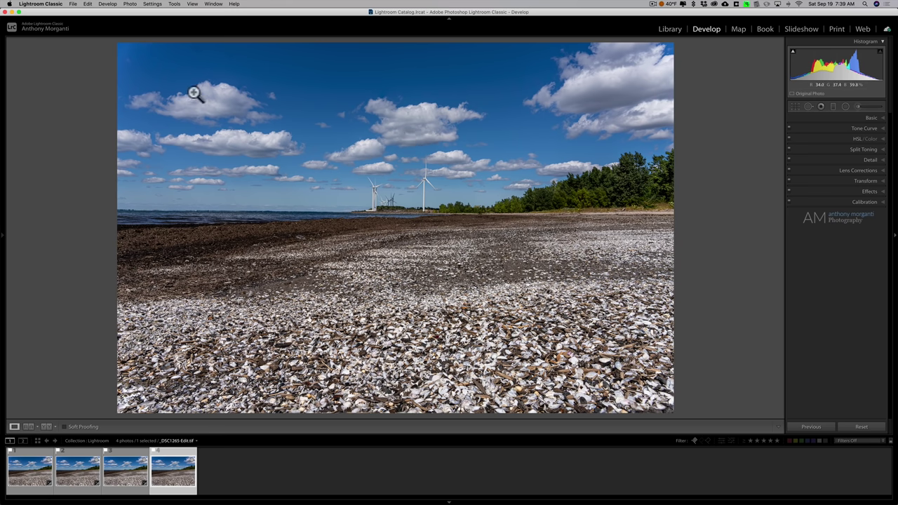
# Step: Quit Lightroom Classic and open the Focus Stack folder on the desktop
pyautogui.click(43, 6)
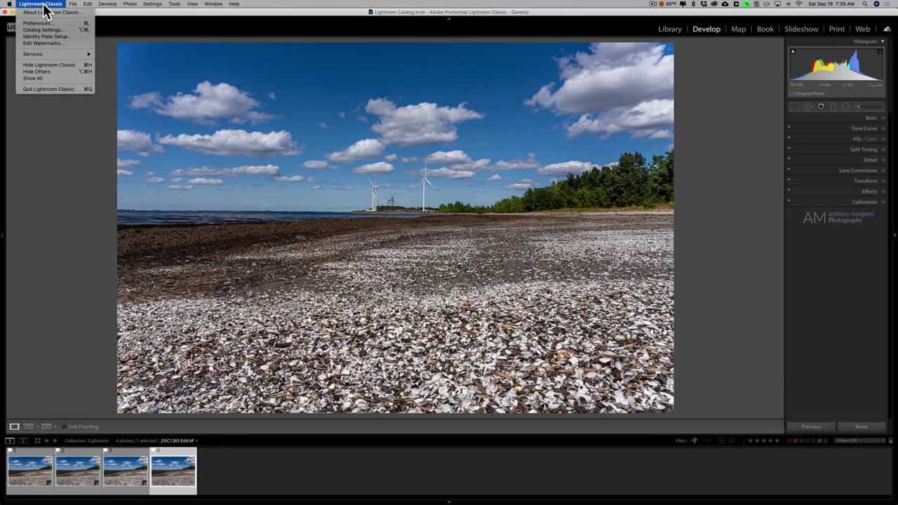
pyautogui.click(49, 87)
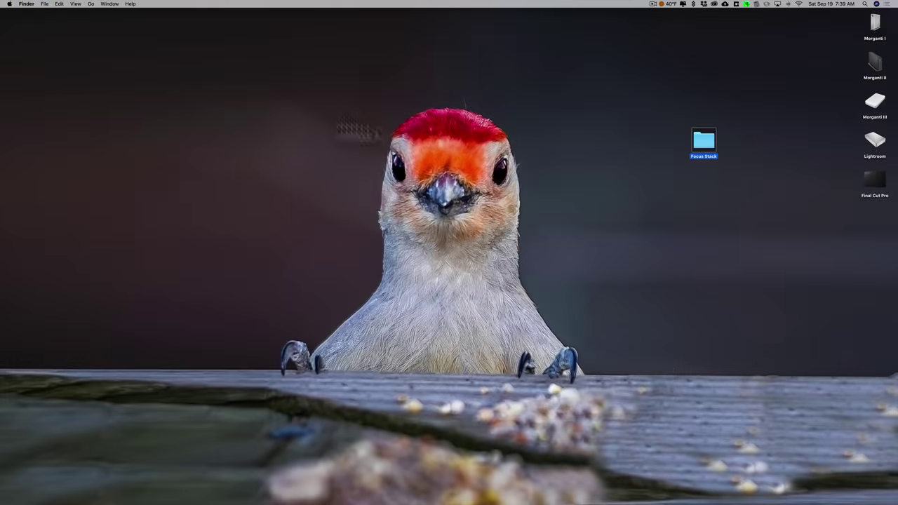
pyautogui.doubleClick(702, 139)
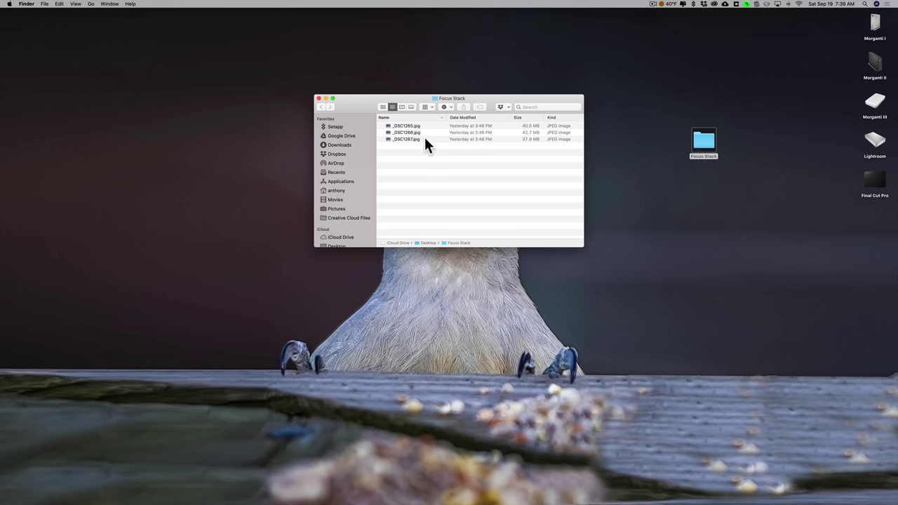
# Step: Close the Focus Stack folder window and launch Photoshop
pyautogui.click(318, 98)
pyautogui.moveTo(498, 499)
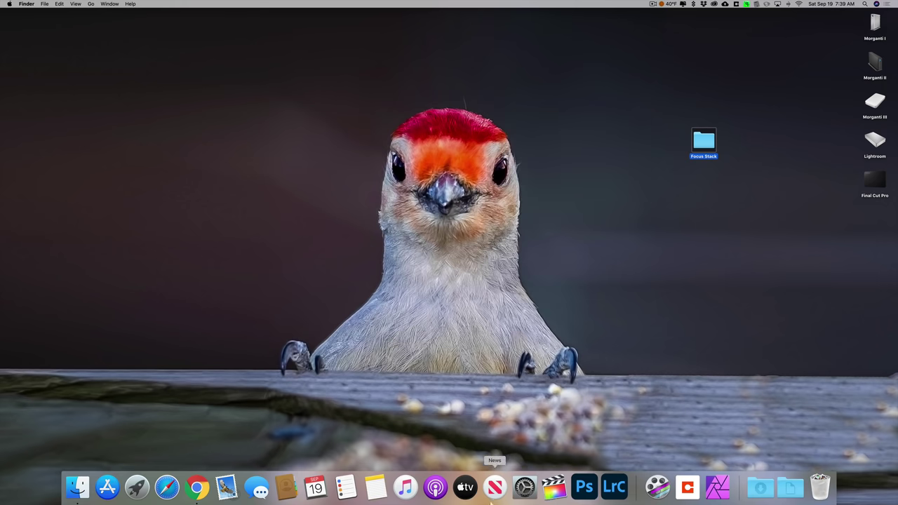
pyautogui.click(583, 487)
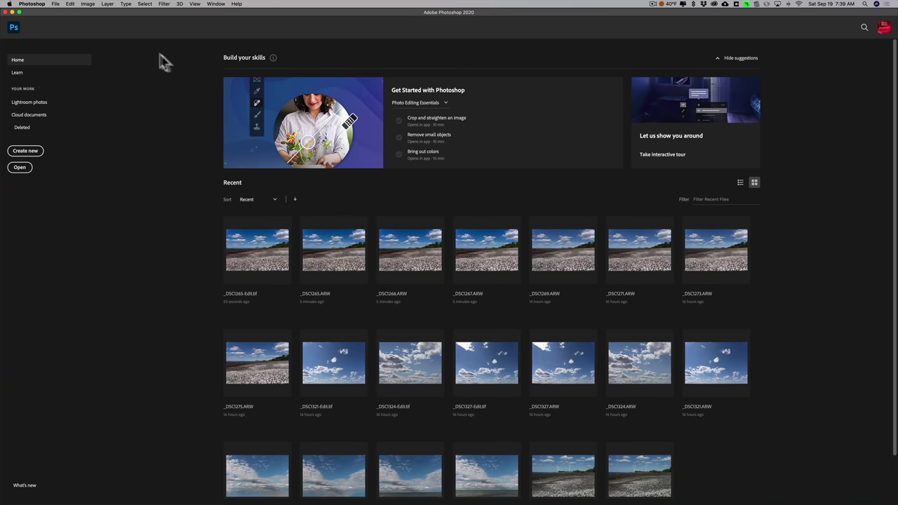
# Step: Load _DSC1265.jpg, _DSC1266.jpg and _DSC1267.jpg from the Focus Stack folder into one image stack with automatic source image alignment
pyautogui.click(55, 4)
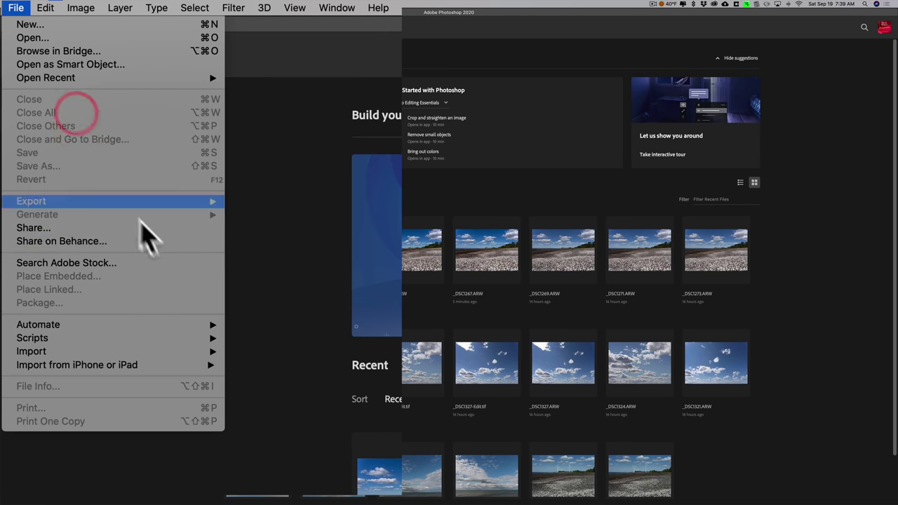
pyautogui.moveTo(183, 334)
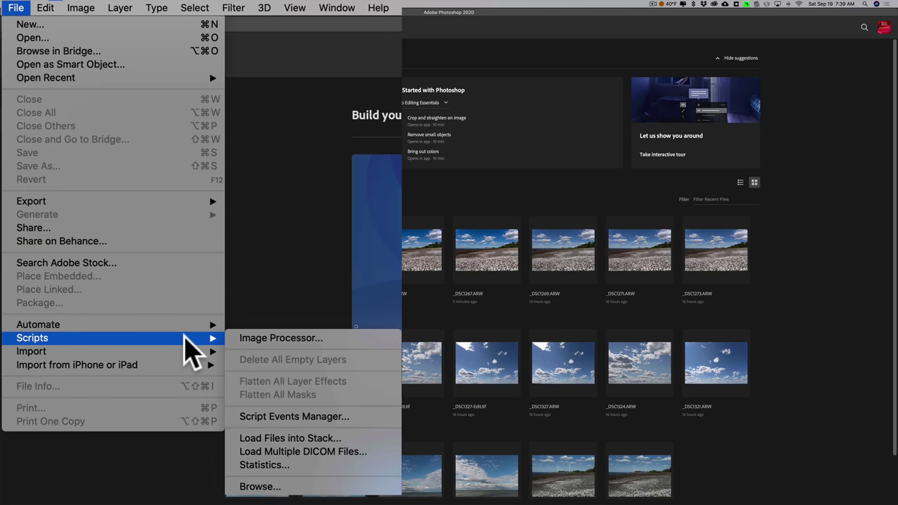
pyautogui.click(317, 438)
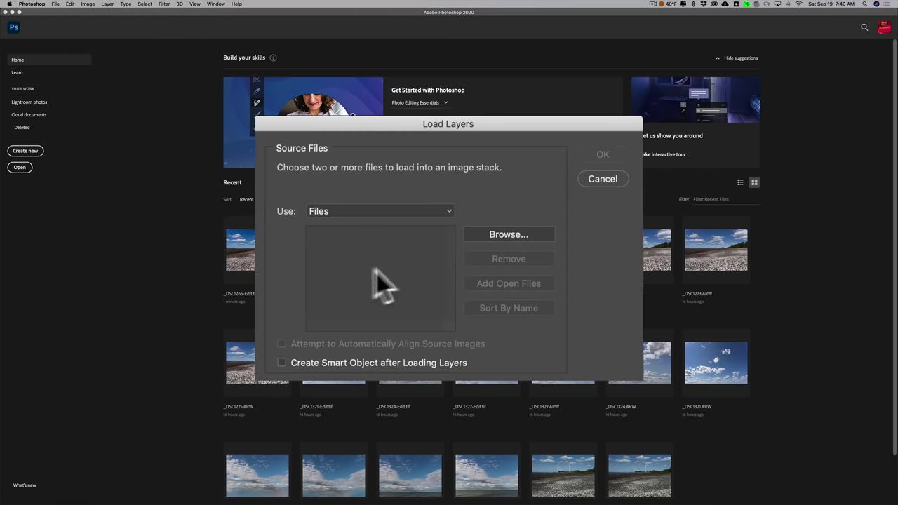
pyautogui.click(491, 234)
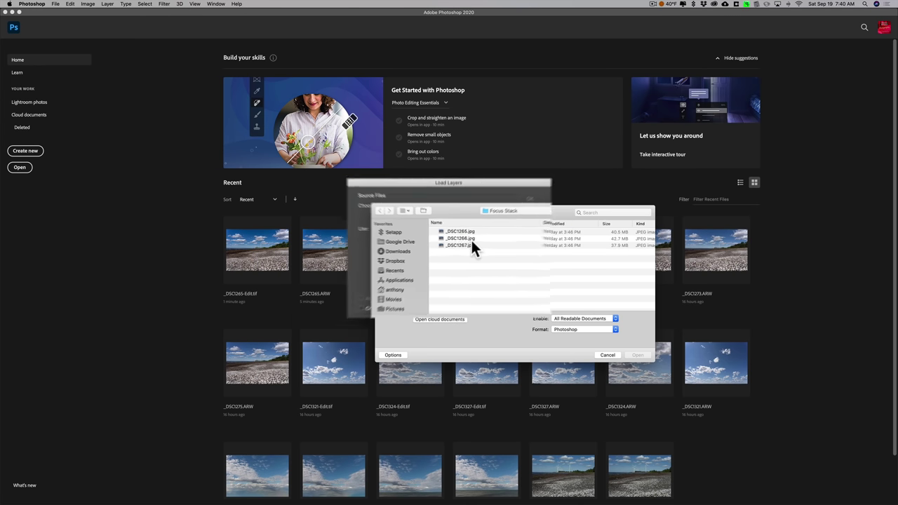
pyautogui.click(466, 232)
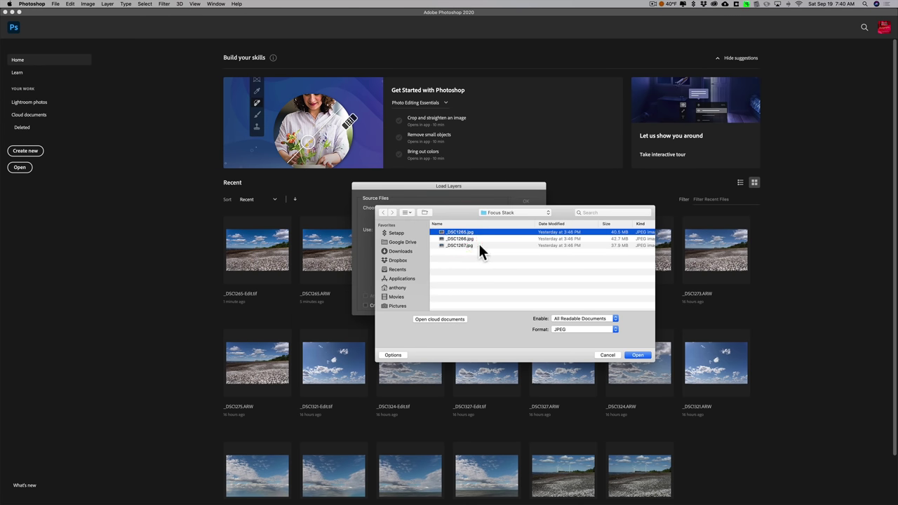
pyautogui.keyDown('shift'); pyautogui.click(480, 245); pyautogui.keyUp('shift')
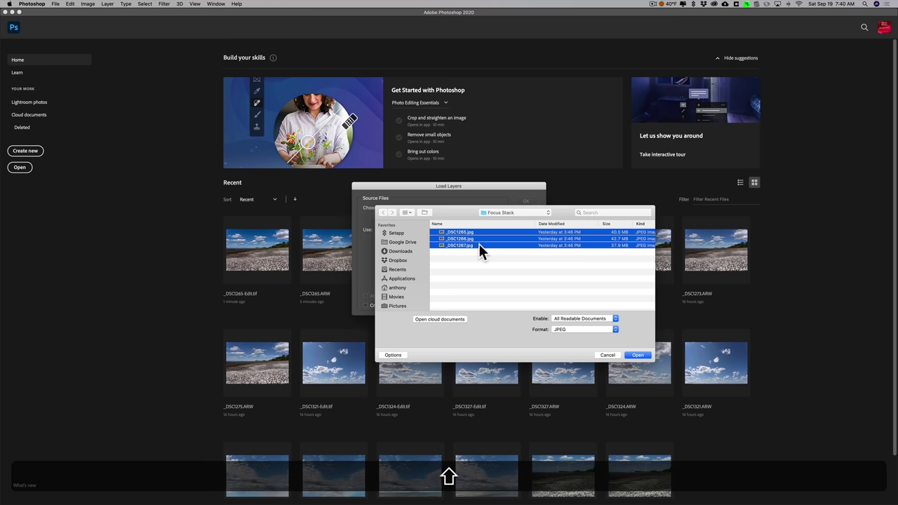
pyautogui.click(637, 356)
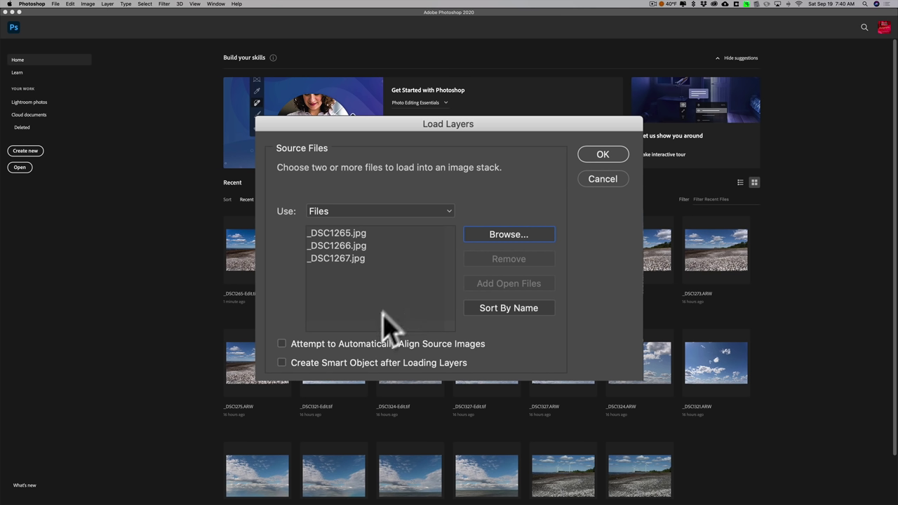
pyautogui.click(298, 344)
pyautogui.click(603, 155)
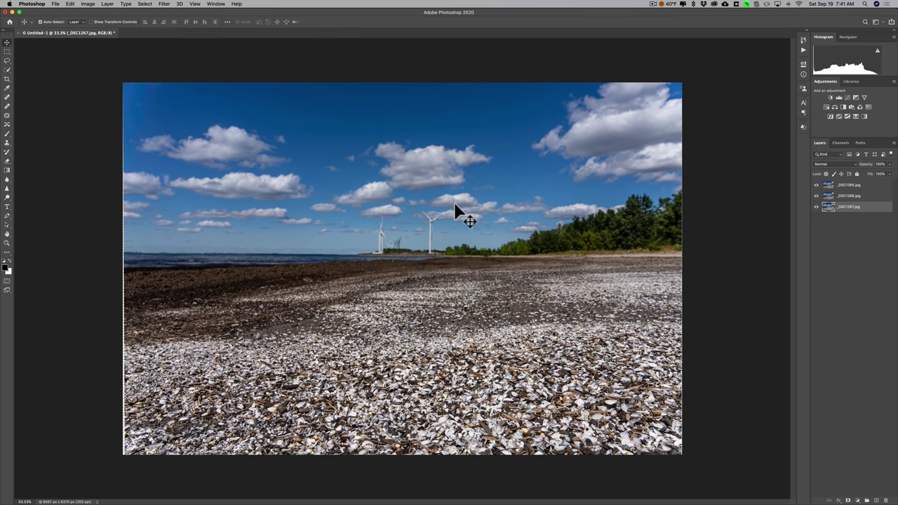
# Step: Auto-blend all three layers using the Stack Images method with Seamless Tones and Colors
pyautogui.click(862, 199)
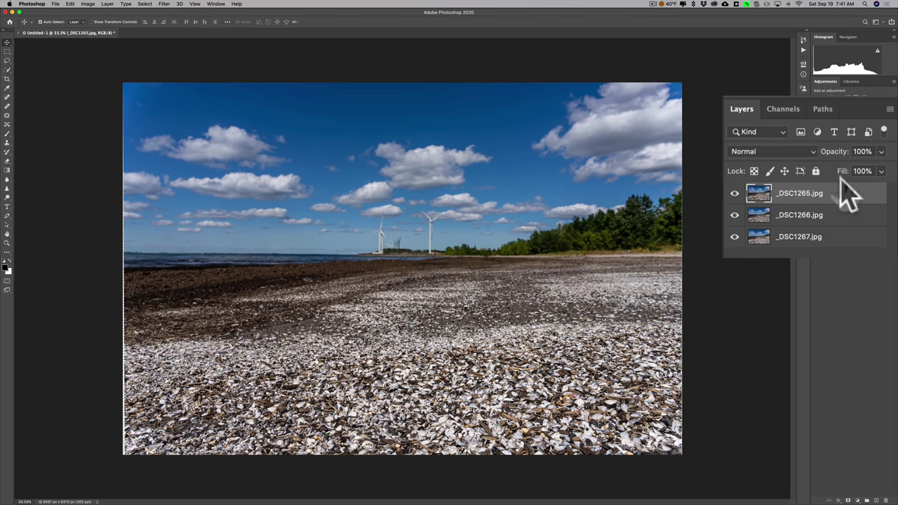
pyautogui.press('shift')
pyautogui.keyDown('shift'); pyautogui.click(841, 238); pyautogui.keyUp('shift')
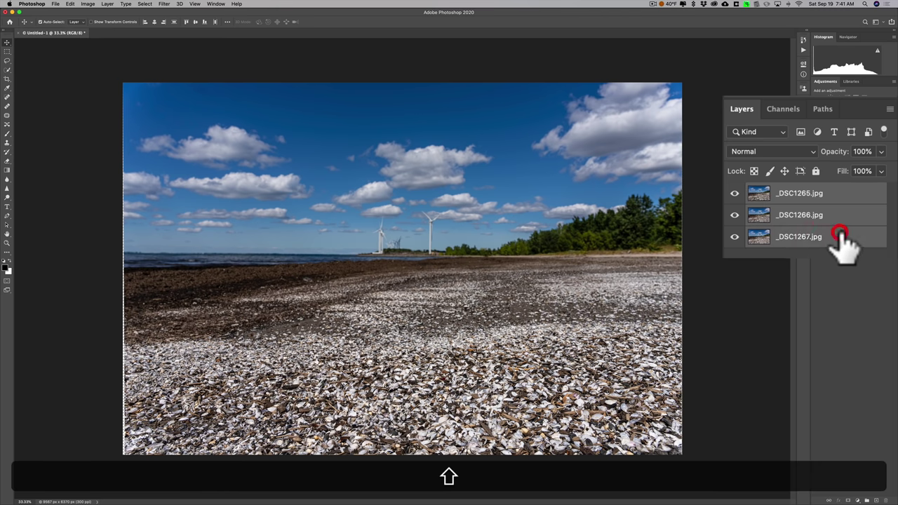
pyautogui.click(70, 4)
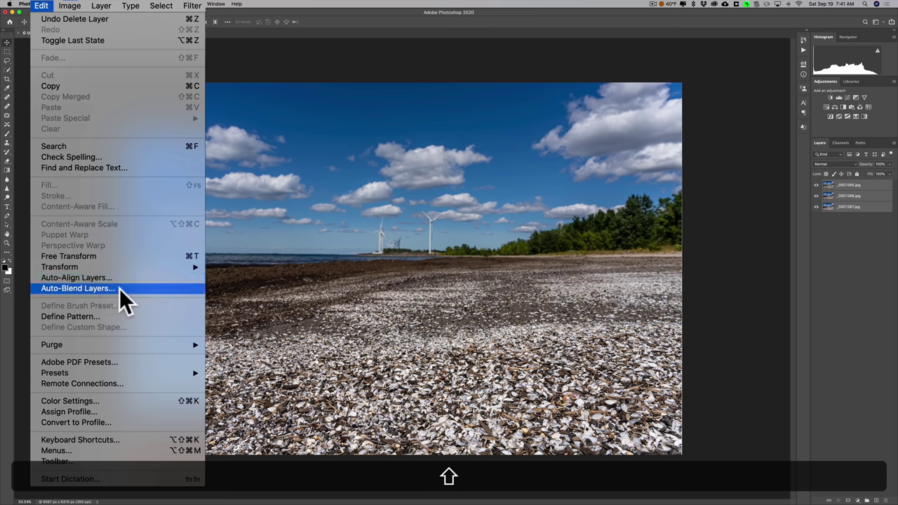
pyautogui.click(119, 288)
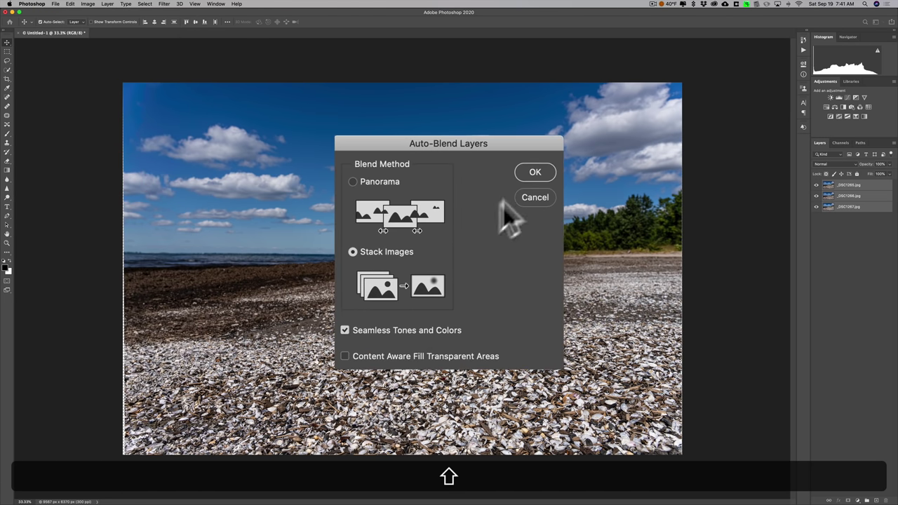
pyautogui.click(532, 173)
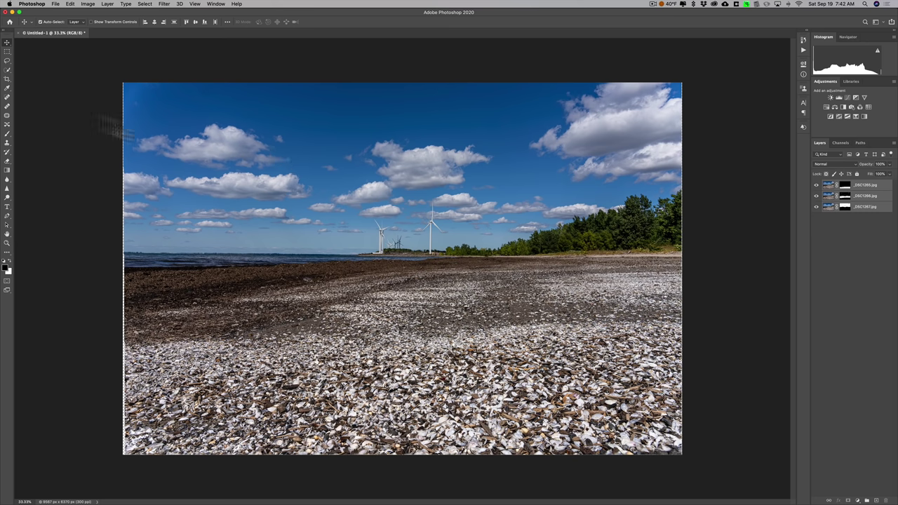
# Step: Crop thin strips off the edges of the blended image in two passes, keeping the original ratio, to about 9369 x 6238 px
pyautogui.click(7, 79)
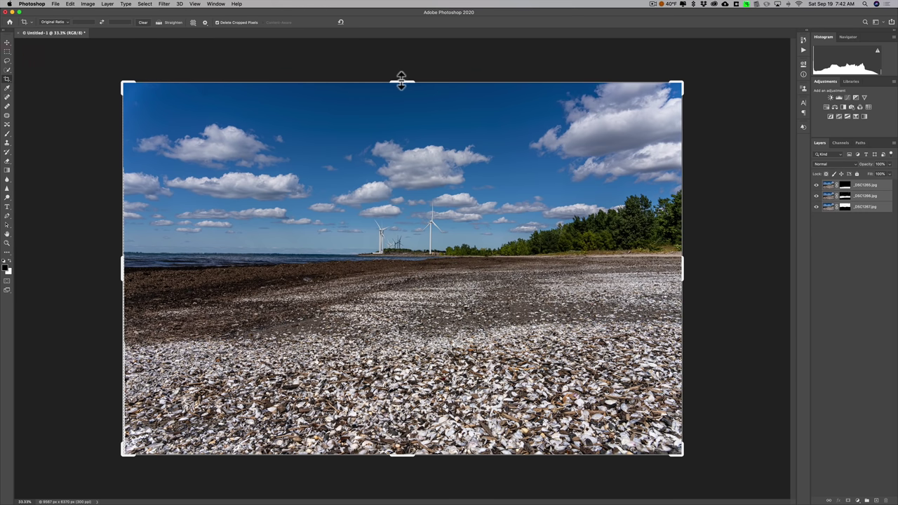
pyautogui.moveTo(401, 81); pyautogui.dragTo(402, 83)
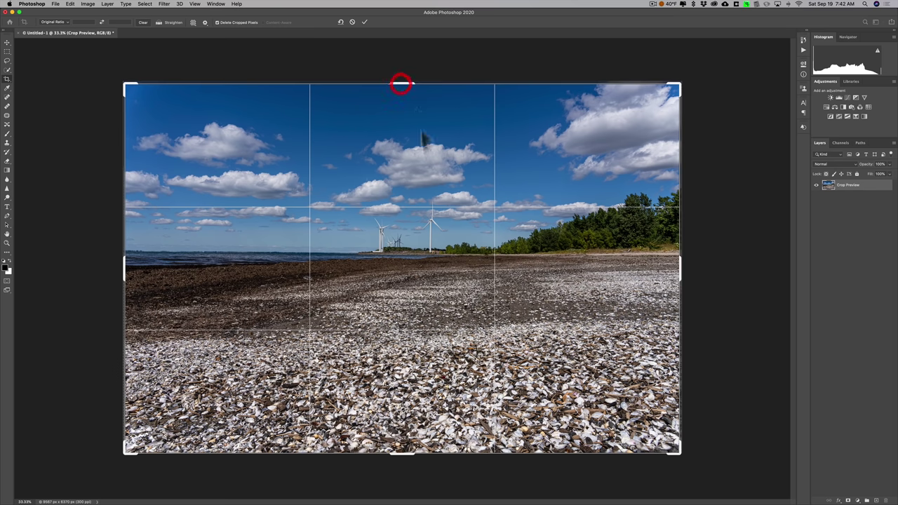
pyautogui.click(364, 22)
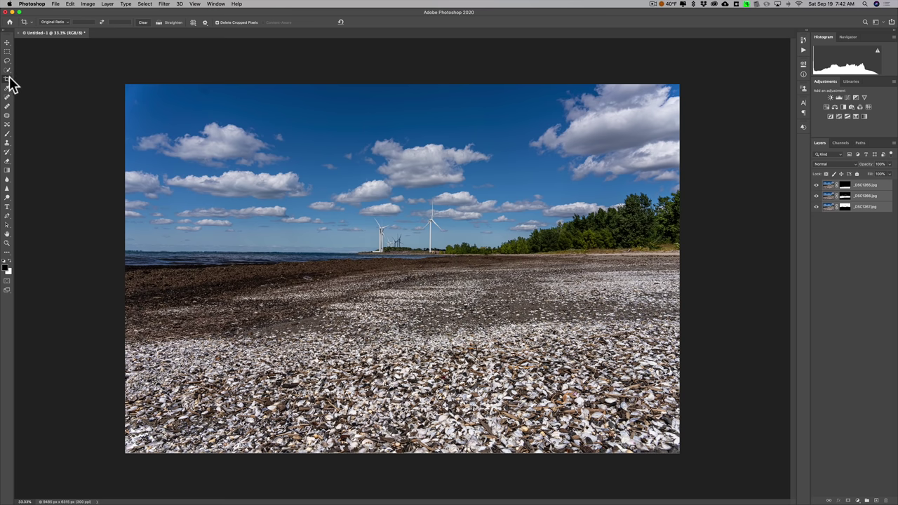
pyautogui.click(435, 290)
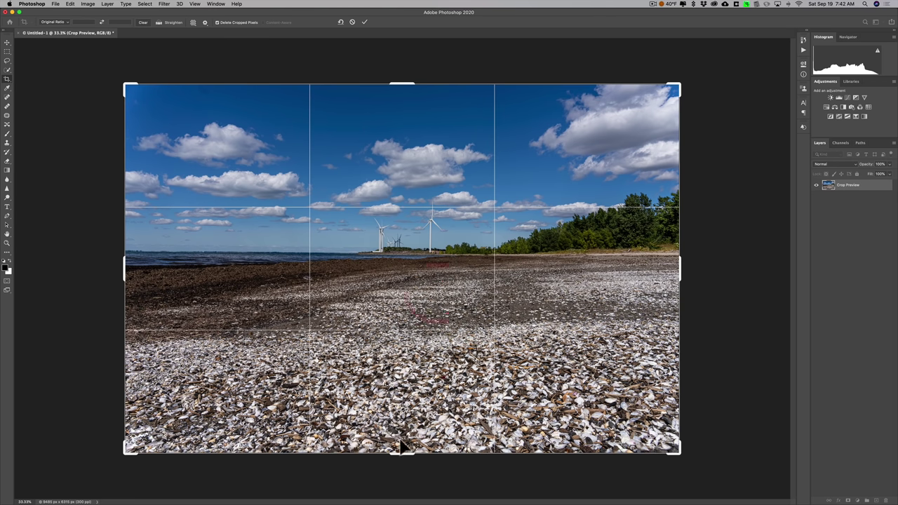
pyautogui.moveTo(403, 456); pyautogui.dragTo(404, 453)
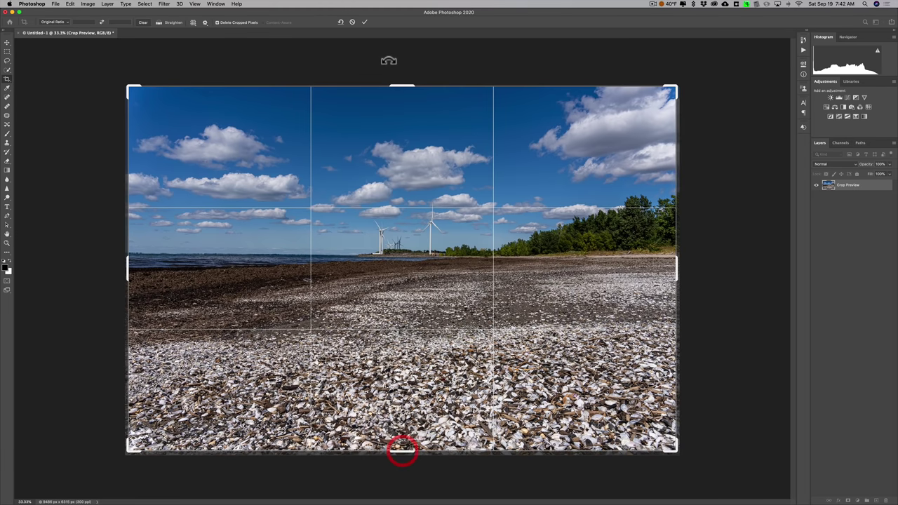
pyautogui.click(364, 21)
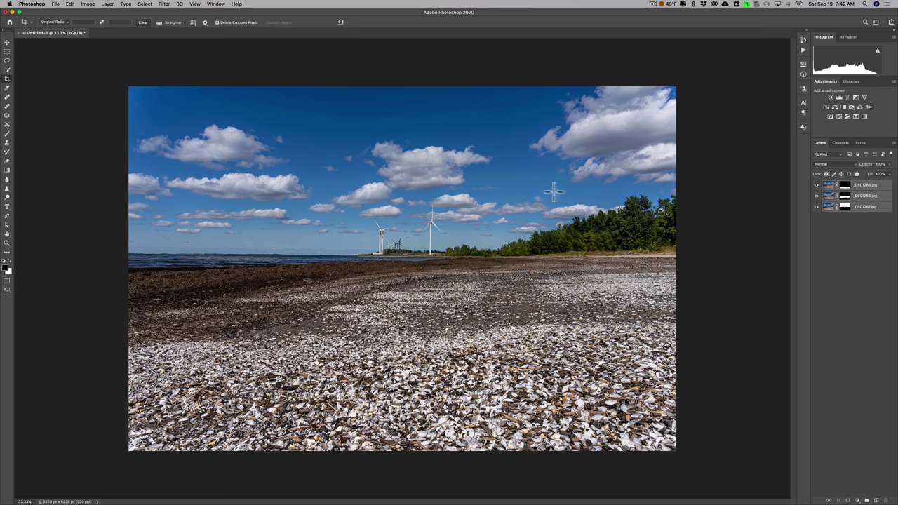
# Step: Set up a JPG export of the blended image with a width of 2000 px
pyautogui.click(56, 5)
pyautogui.moveTo(149, 110)
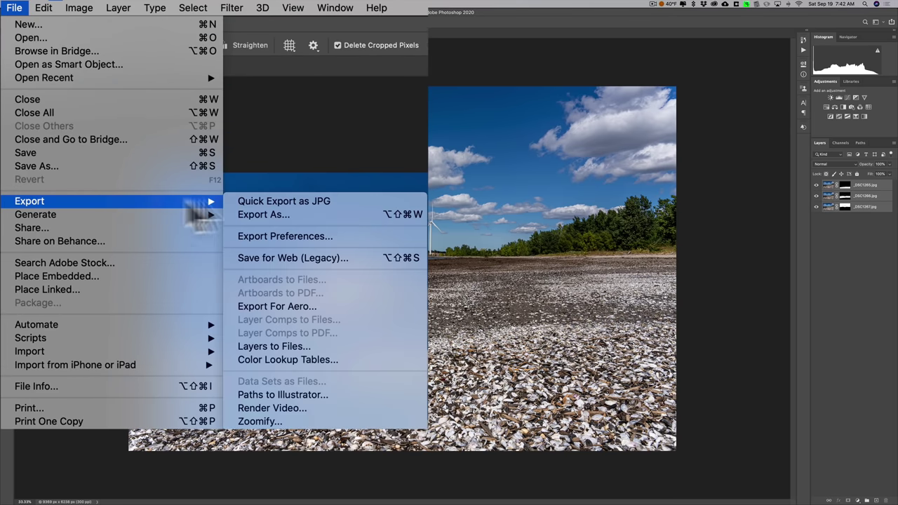
pyautogui.click(273, 214)
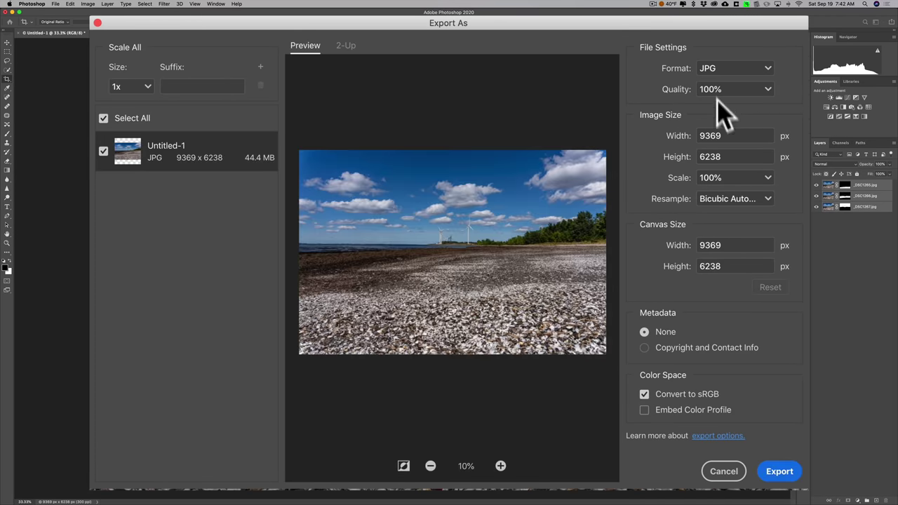
pyautogui.doubleClick(710, 136)
pyautogui.write('2000')
pyautogui.press('Tab')
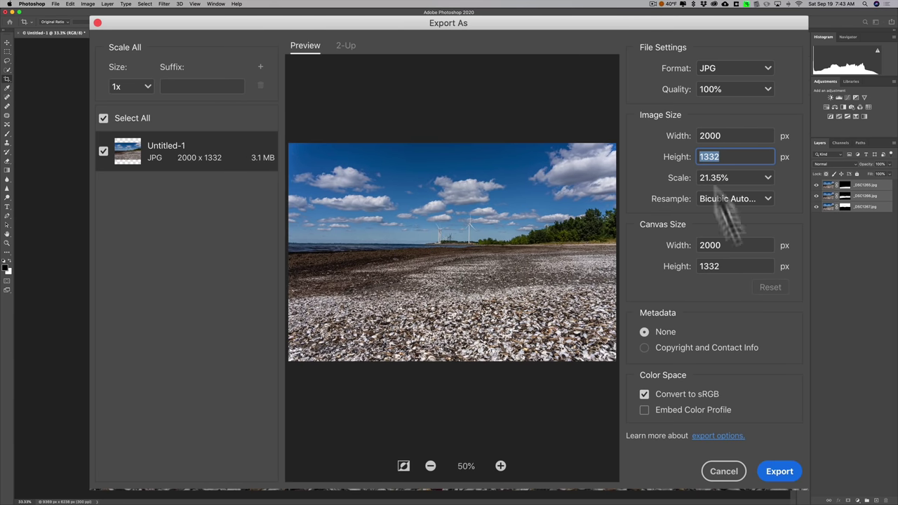
# Step: Export the image to the desktop as Focus Stack.jpg
pyautogui.click(779, 477)
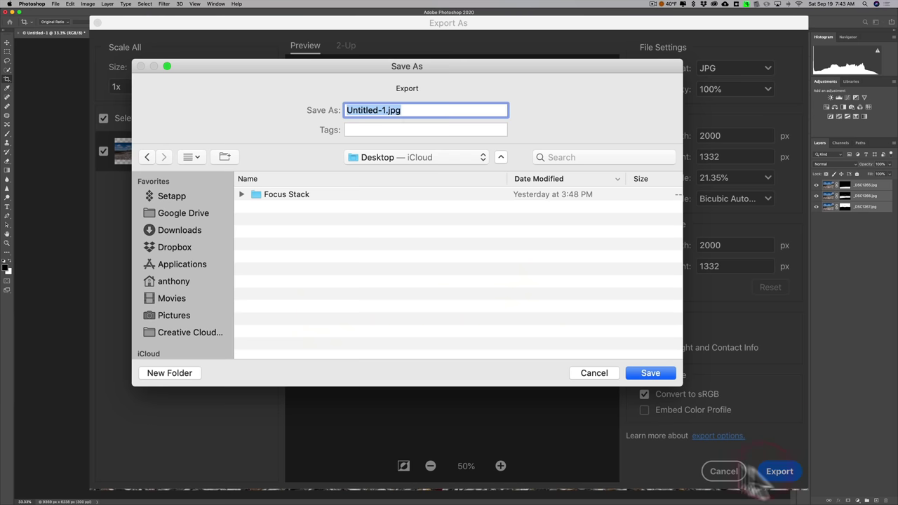
pyautogui.click(383, 110)
pyautogui.moveTo(386, 111); pyautogui.dragTo(330, 117)
pyautogui.click(381, 174)
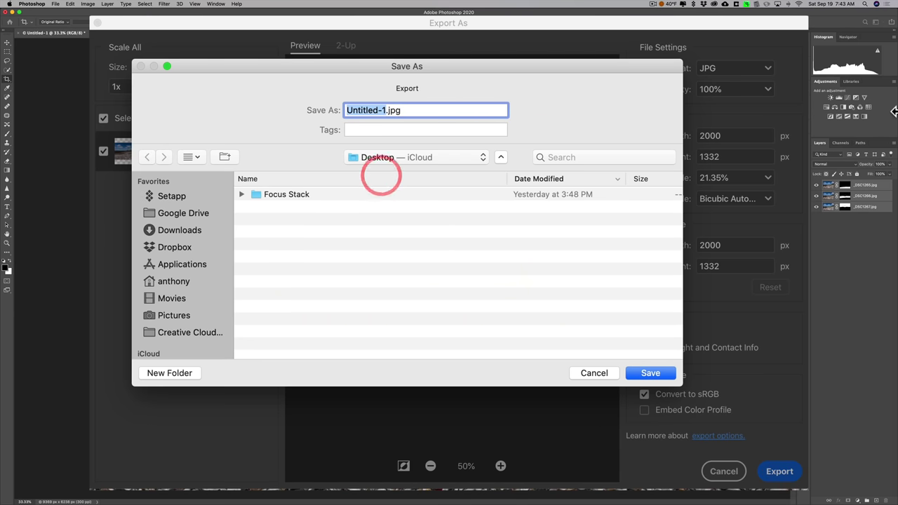
pyautogui.write('Focus Stack')
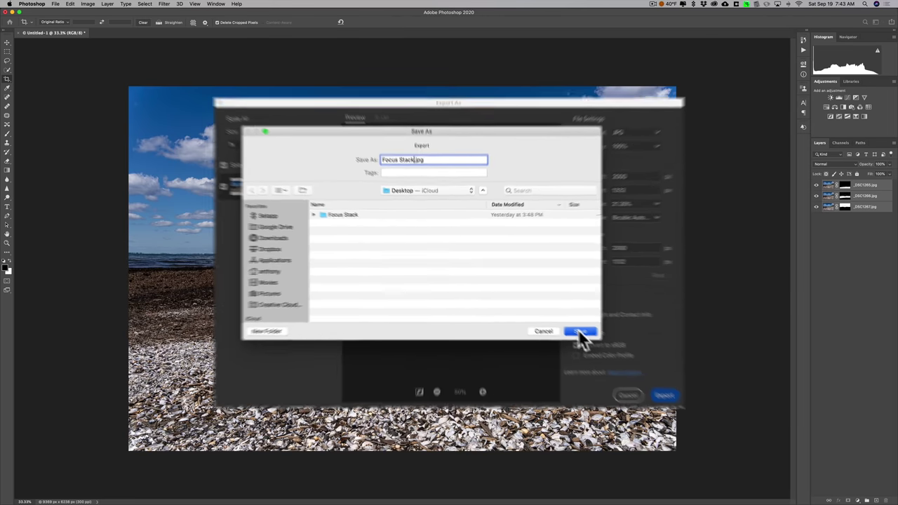
pyautogui.click(650, 372)
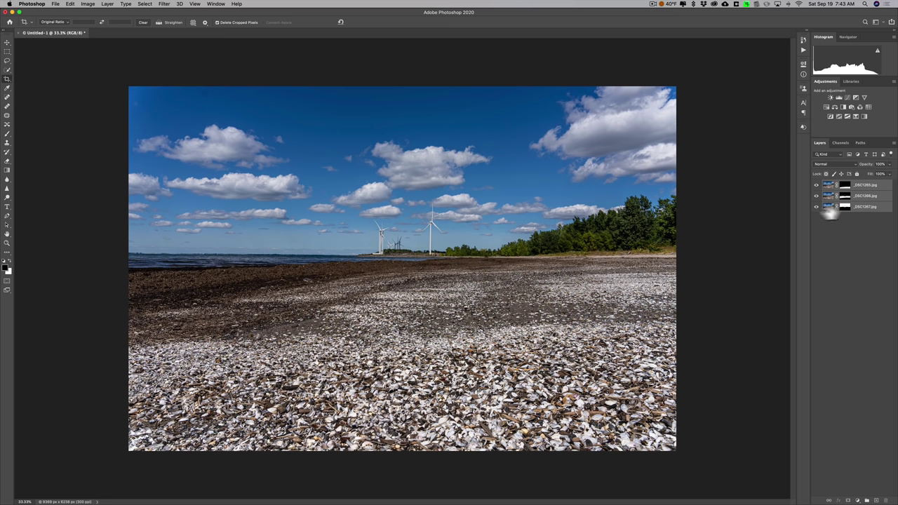
# Step: Save the layered document to the desktop as Focus Stack.psd in Photoshop format, and quit Photoshop
pyautogui.click(55, 3)
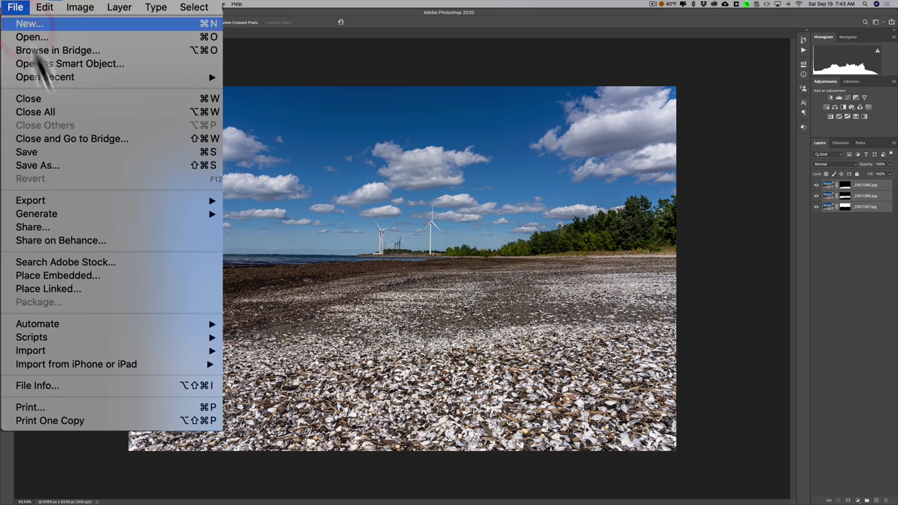
pyautogui.click(82, 83)
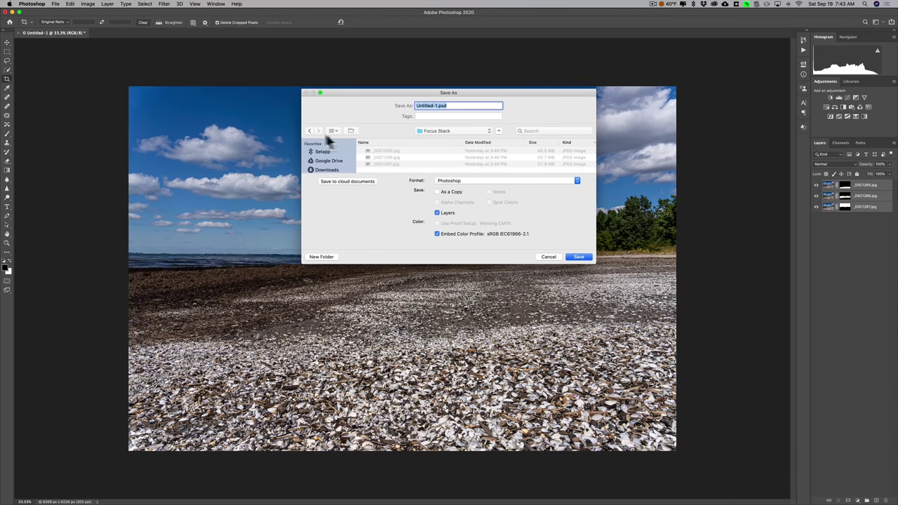
pyautogui.moveTo(427, 35); pyautogui.dragTo(370, 35)
pyautogui.write('Focus Stack')
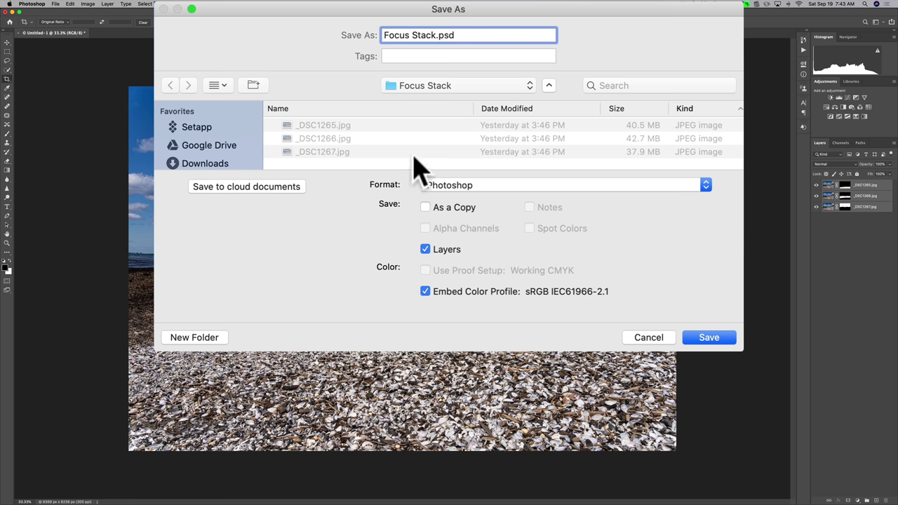
pyautogui.scroll(-10, 217, 162)
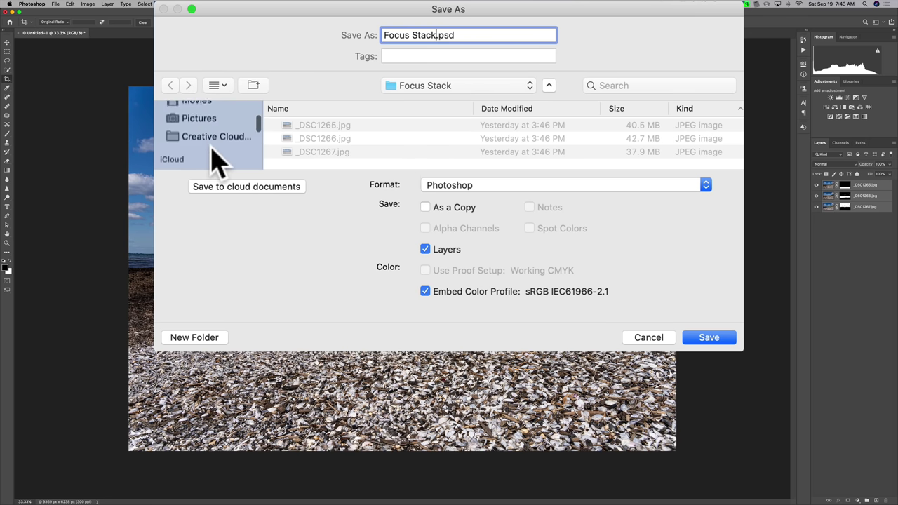
pyautogui.click(200, 118)
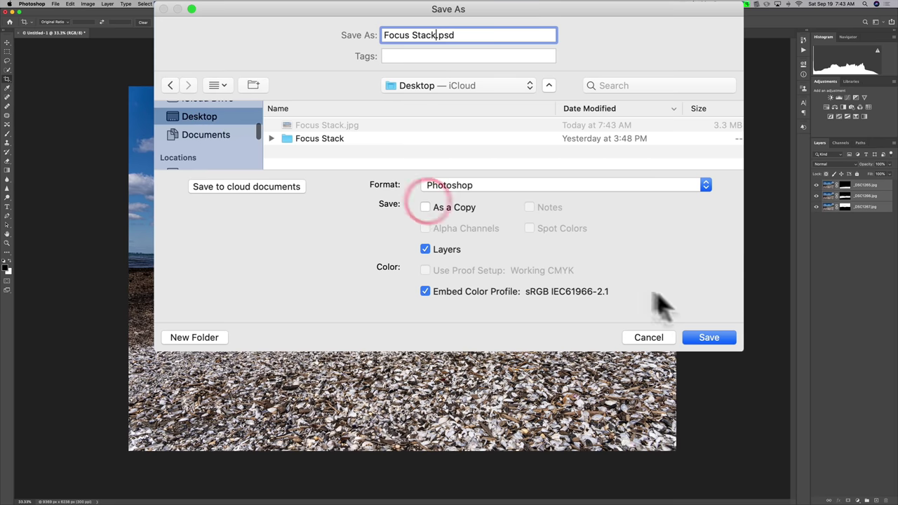
pyautogui.click(710, 339)
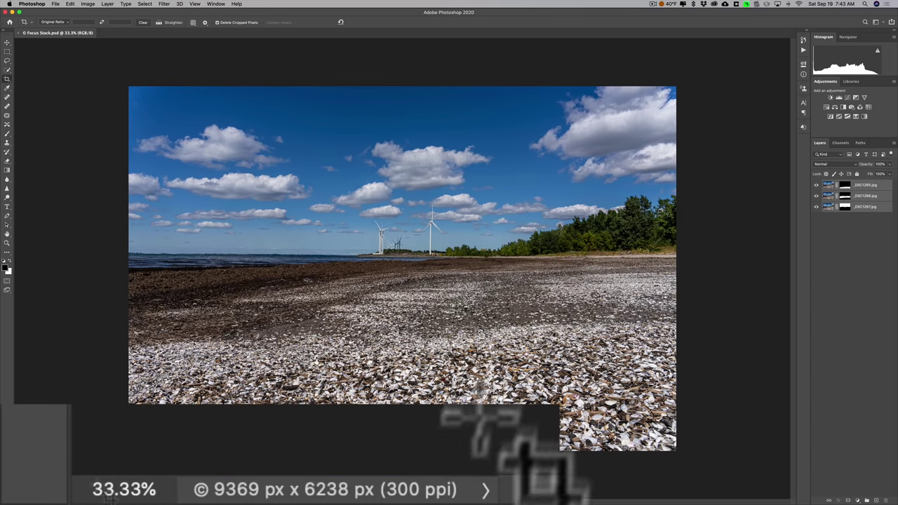
pyautogui.click(21, 3)
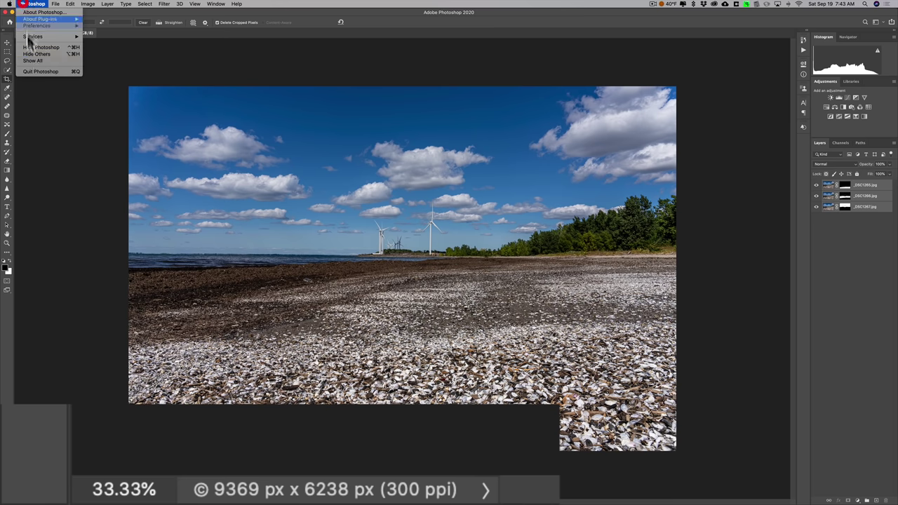
pyautogui.click(33, 70)
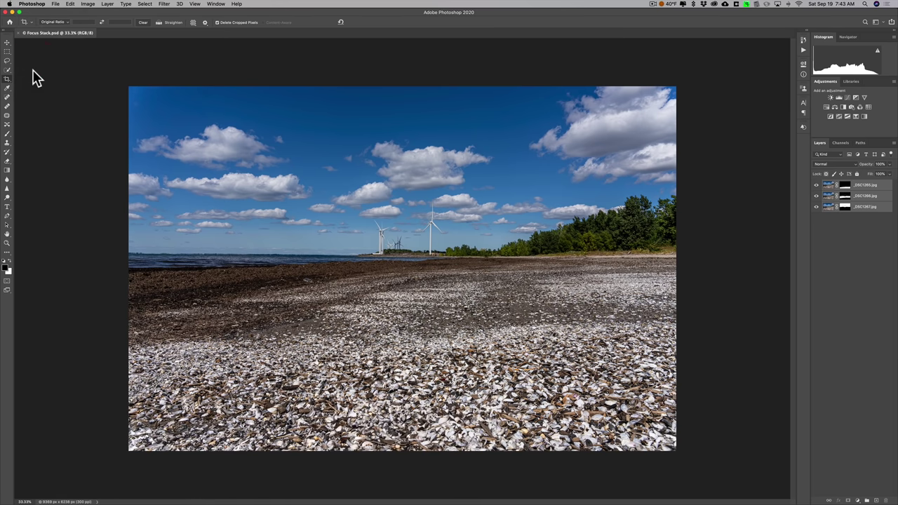